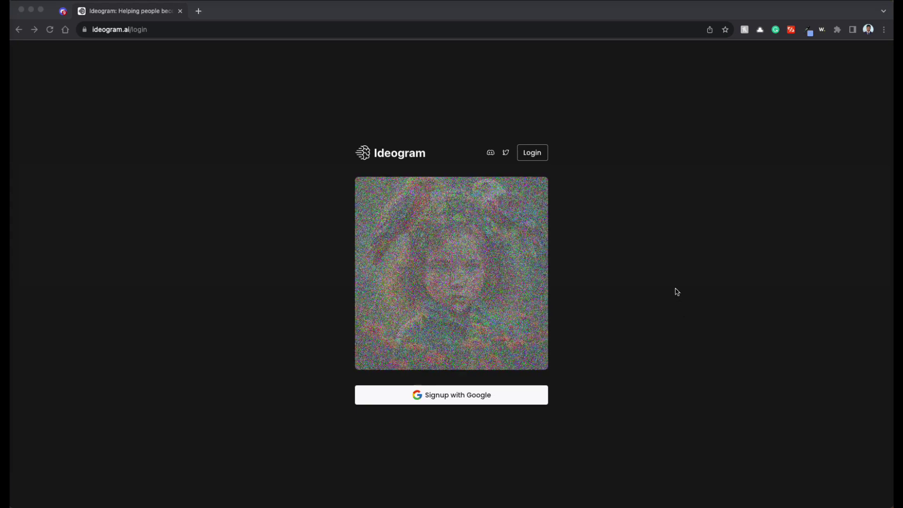
Sign up with a Google account and switch the home feed to Top images.
left_click(460, 397)
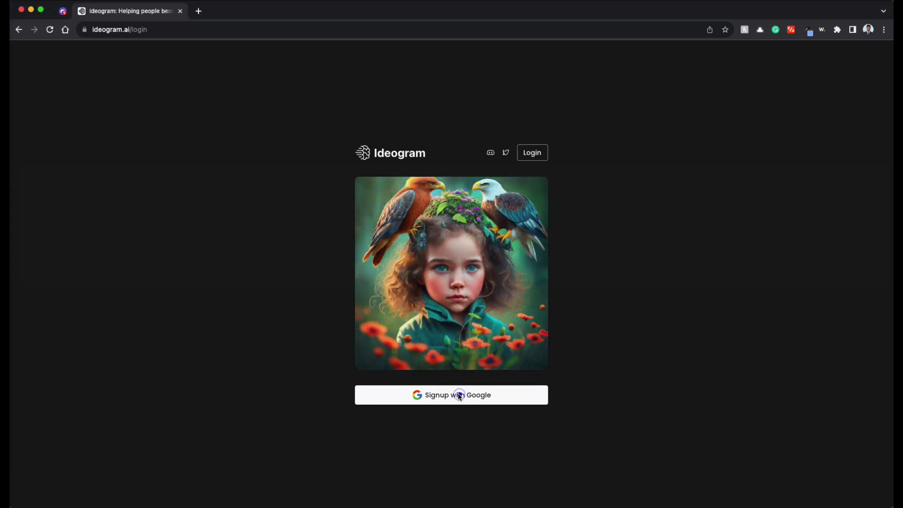
left_click(394, 227)
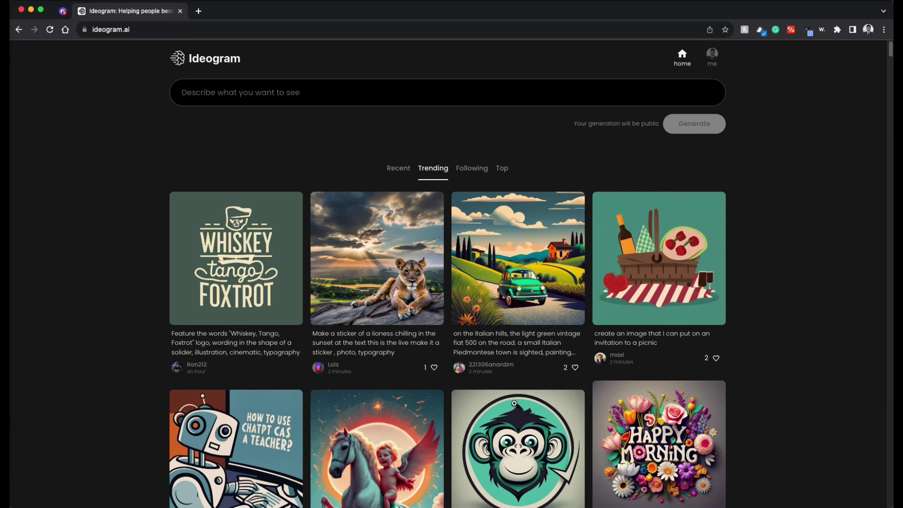
left_click(502, 169)
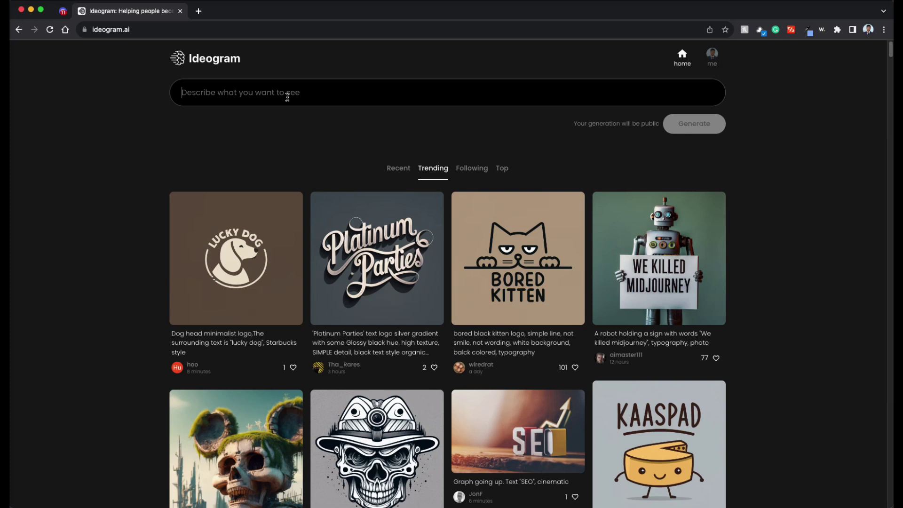
Enter a vibrant-colors wall-graffiti prompt reading 'Hello' plus the user's name, with corrected capitals.
type("Wall graffiti with text \"hello")
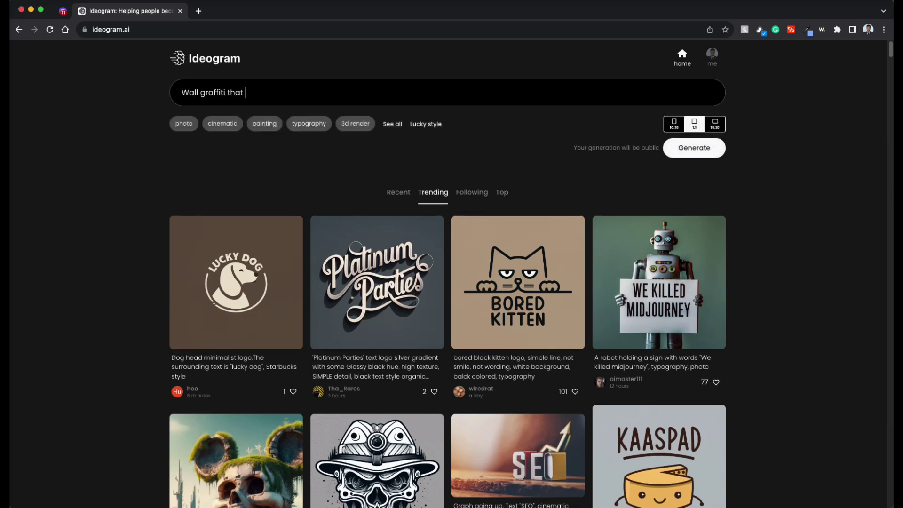
type("ramsri\", vibrant colors")
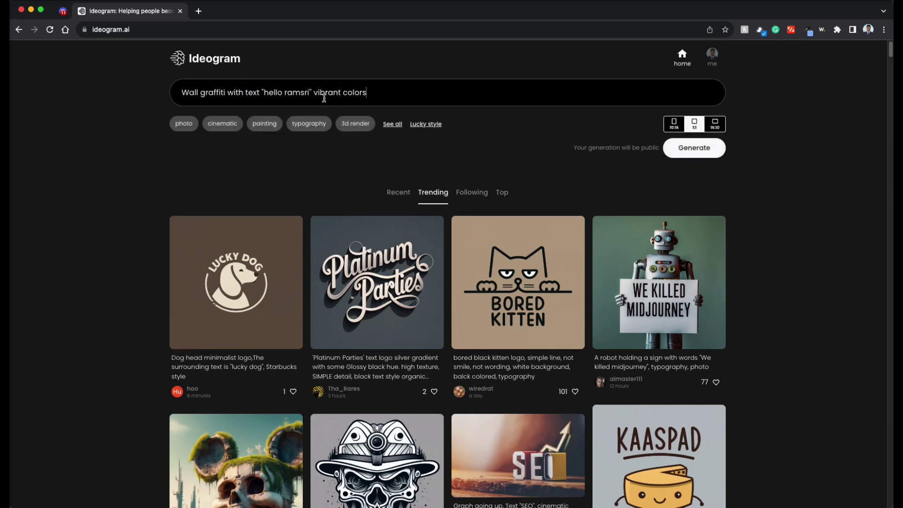
left_click(289, 84)
key("BackSpace")
type("R")
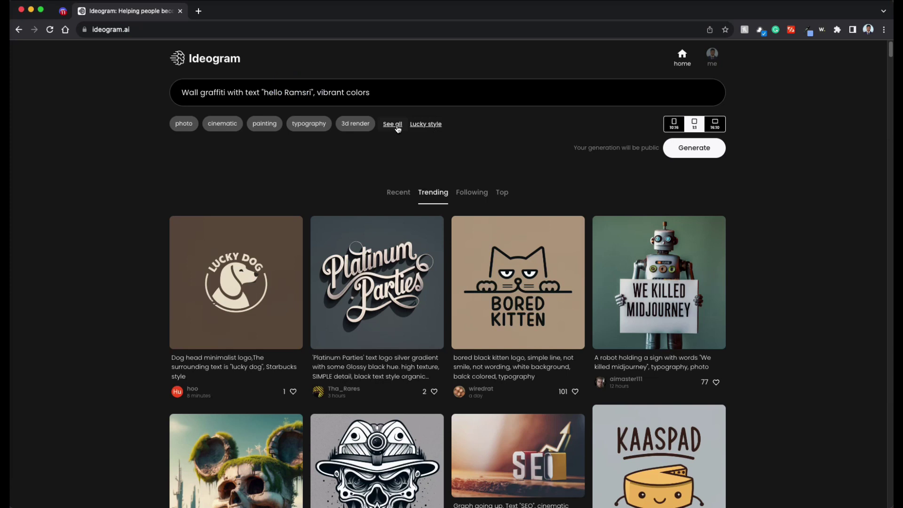
left_click(392, 124)
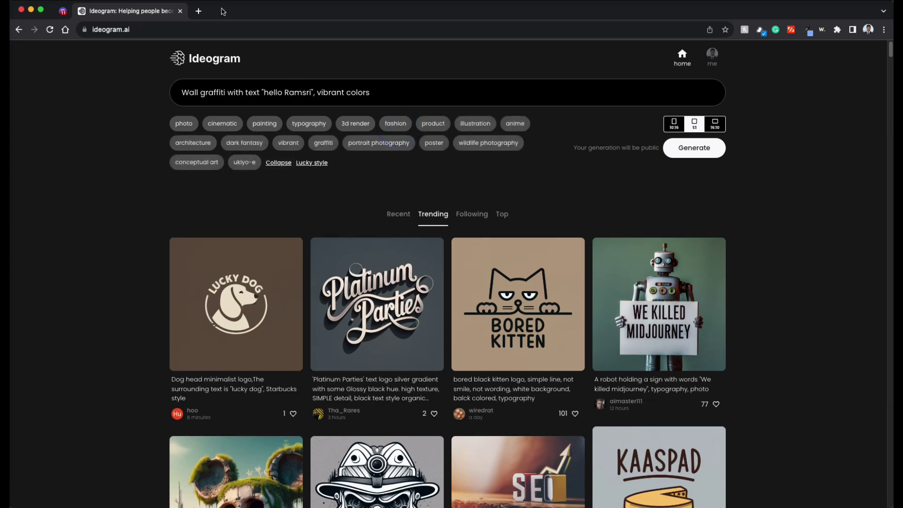
left_click(266, 93)
key("BackSpace")
type("H")
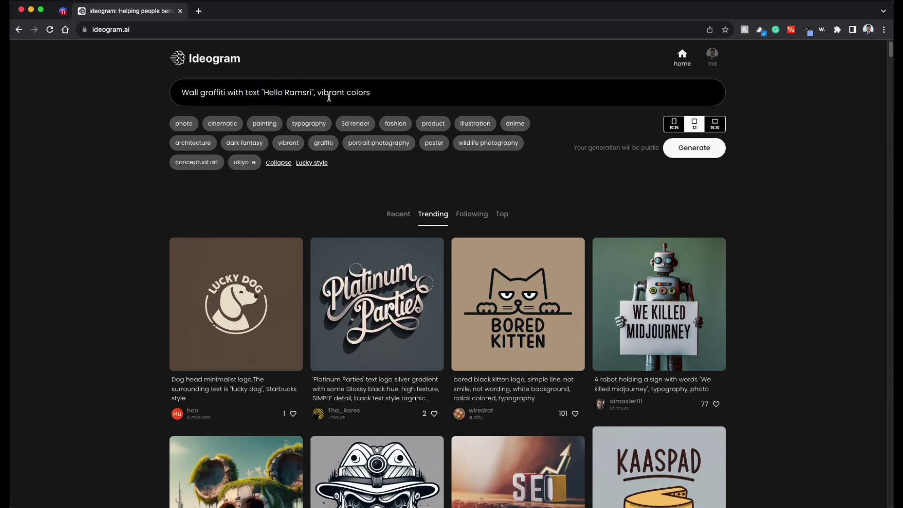
Apply typography and graffiti styles, set 16:10 aspect ratio, and generate.
left_click(309, 125)
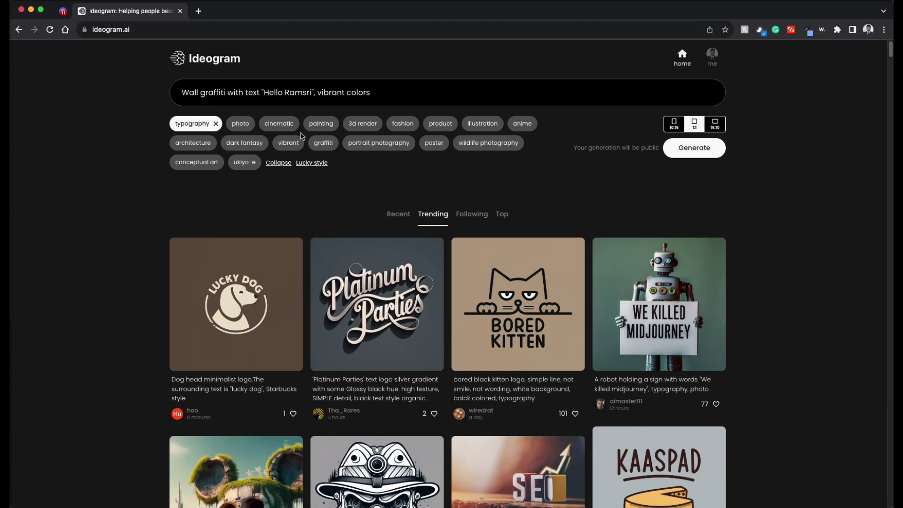
left_click(323, 143)
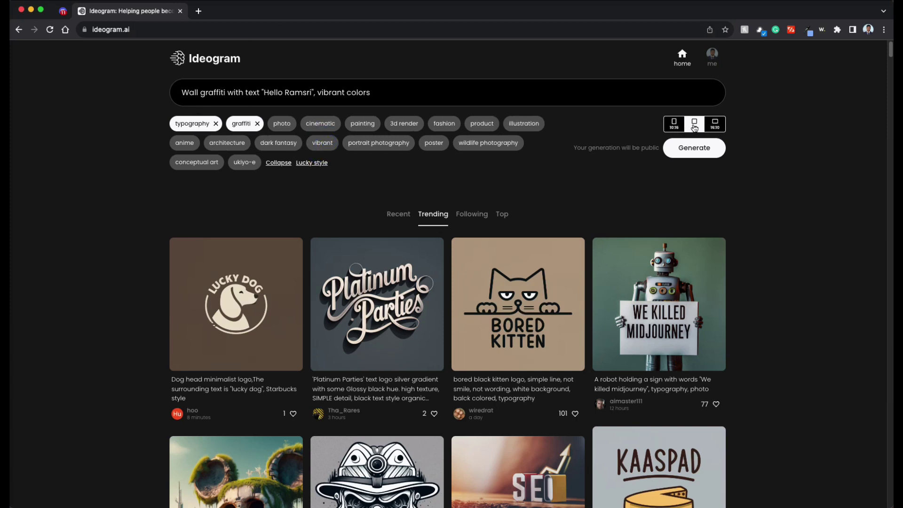
left_click(715, 124)
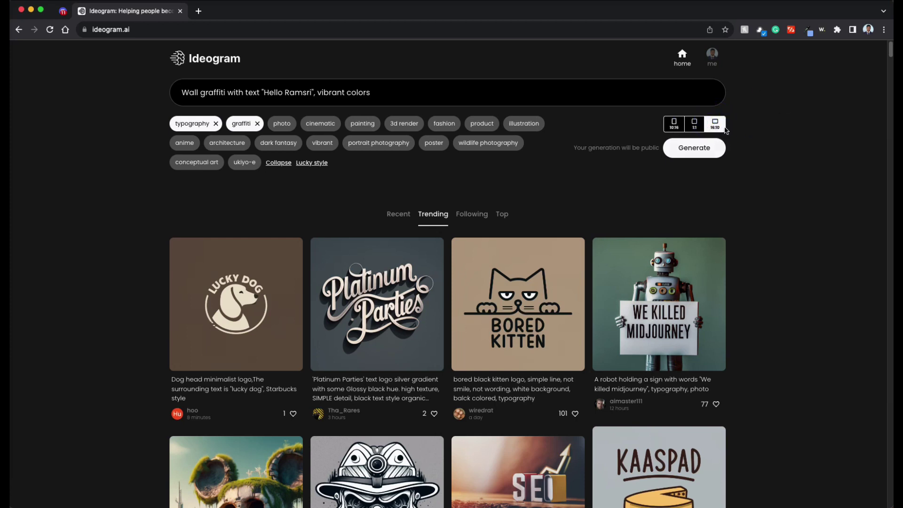
left_click(701, 149)
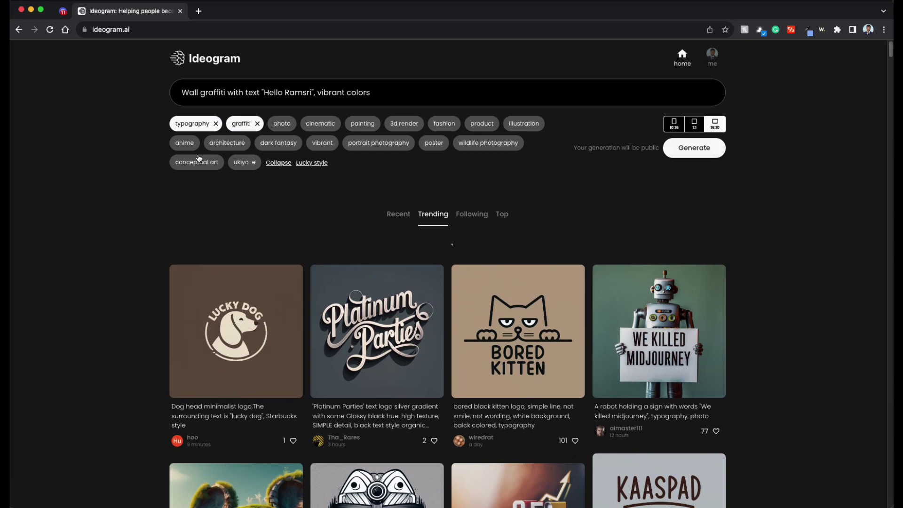
Generate the four graffiti images and open the third, striped-wall version in detail.
left_click(701, 151)
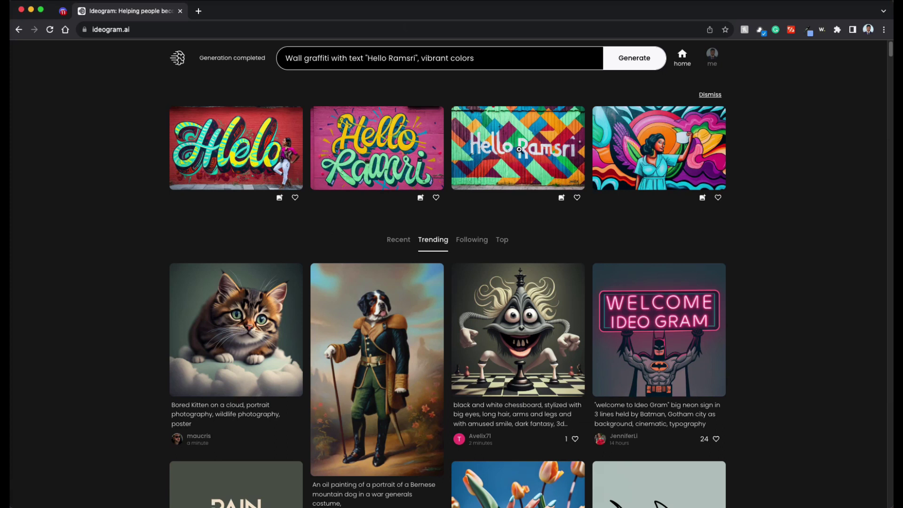
left_click(522, 150)
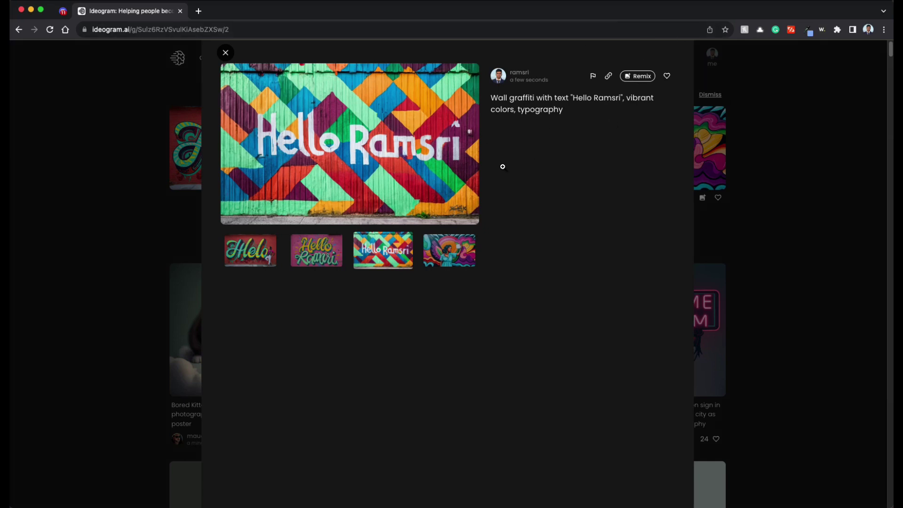
Remix the striped-wall image with the graffiti style and open the third new variation.
left_click(639, 78)
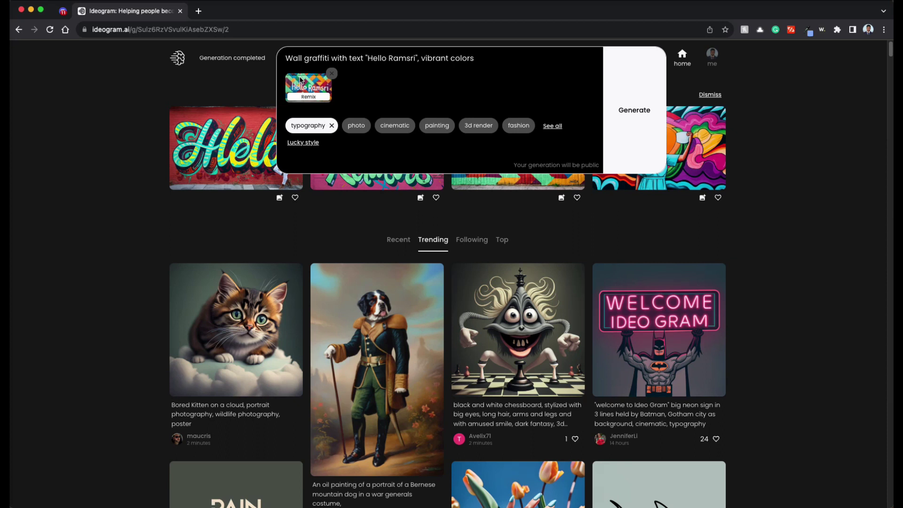
left_click(554, 128)
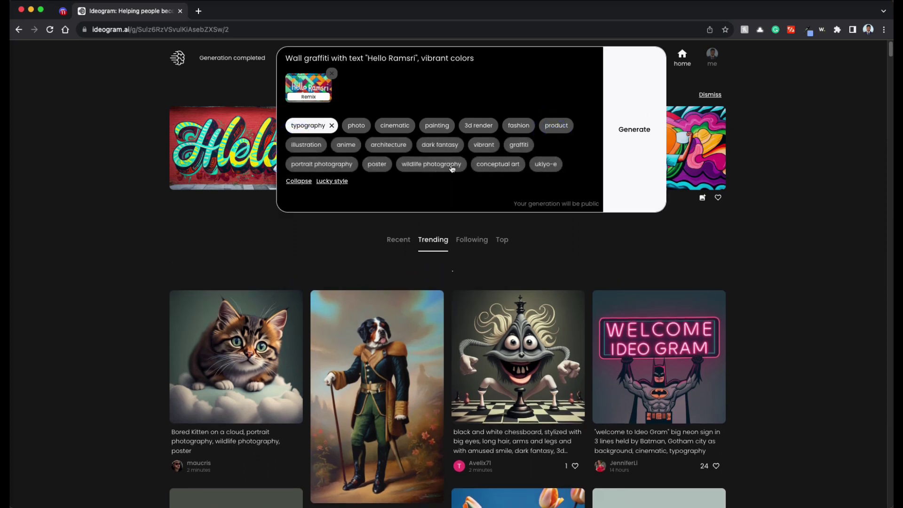
left_click(519, 145)
left_click(637, 125)
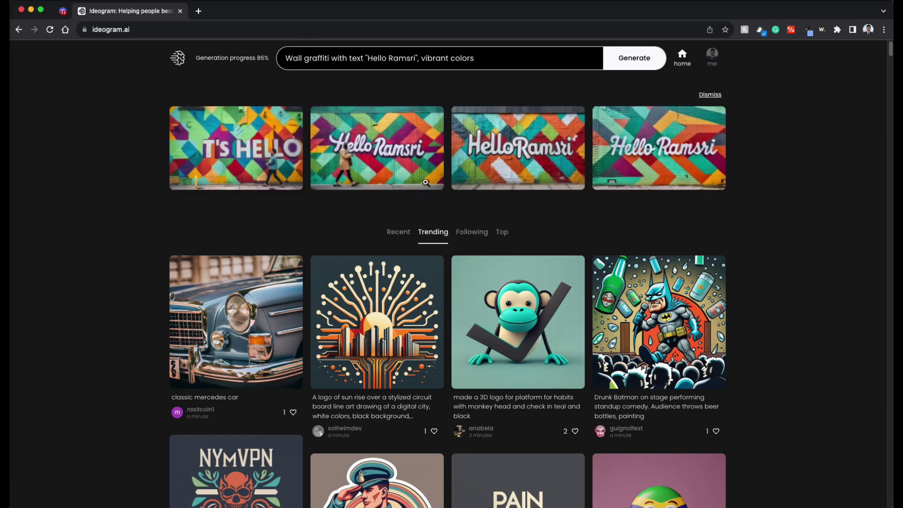
left_click(525, 148)
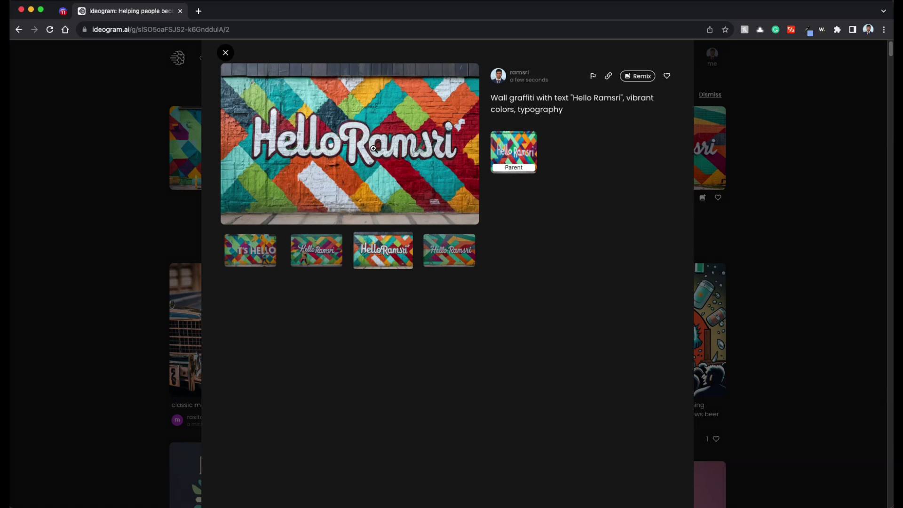
Remix with ', bicycle by the wall' appended and graffiti style, then view the fourth result.
left_click(640, 76)
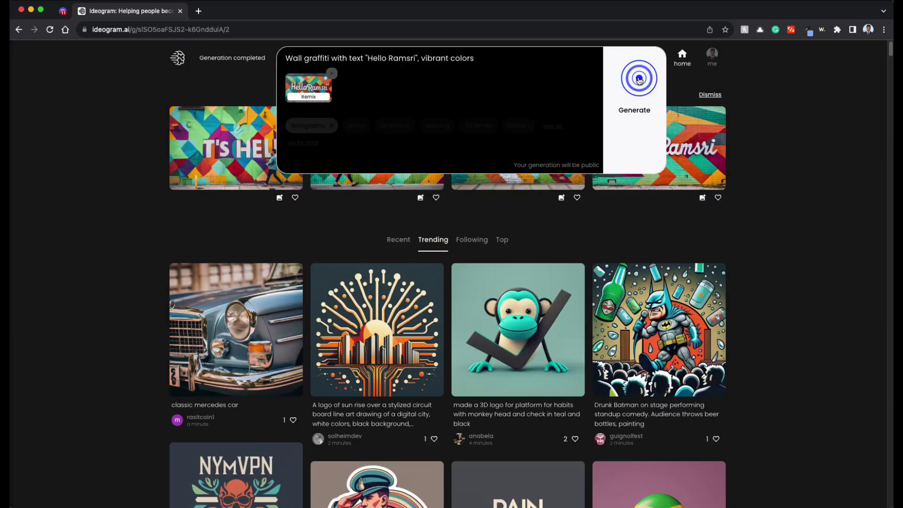
left_click(484, 61)
type(",")
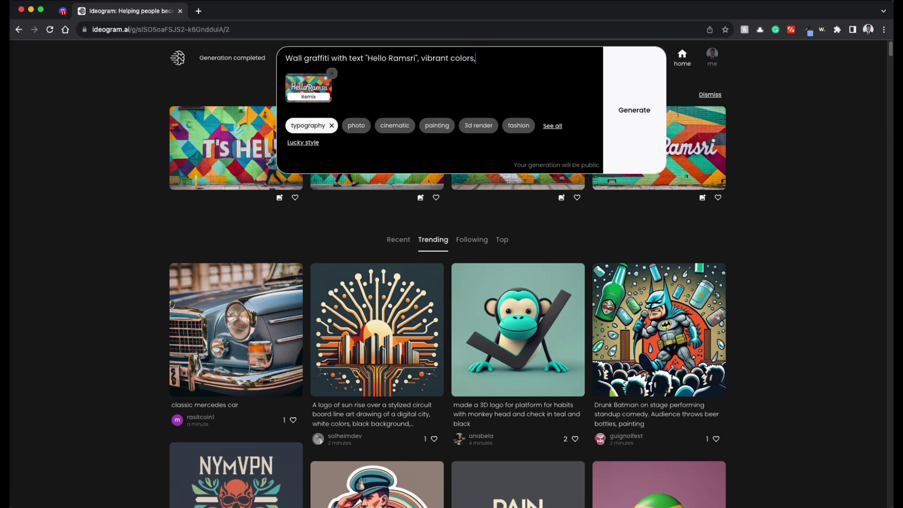
type(" bicycle by the")
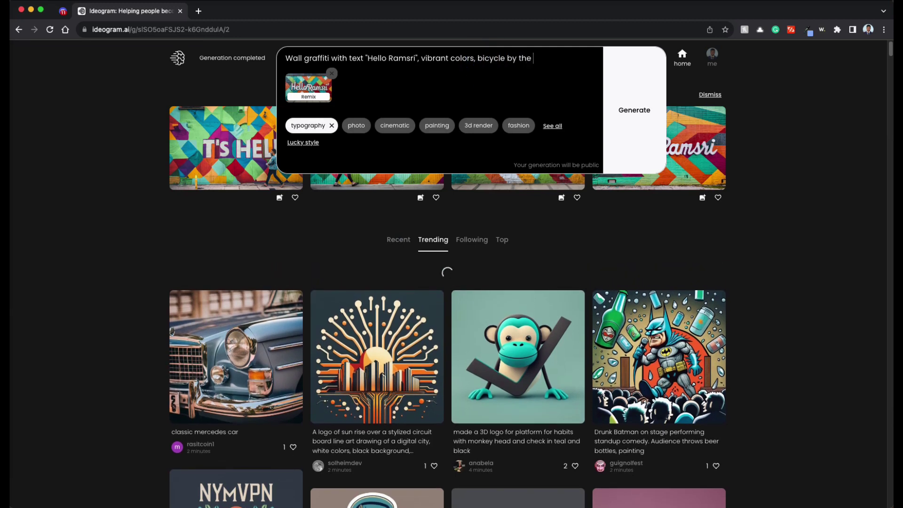
type(" wall")
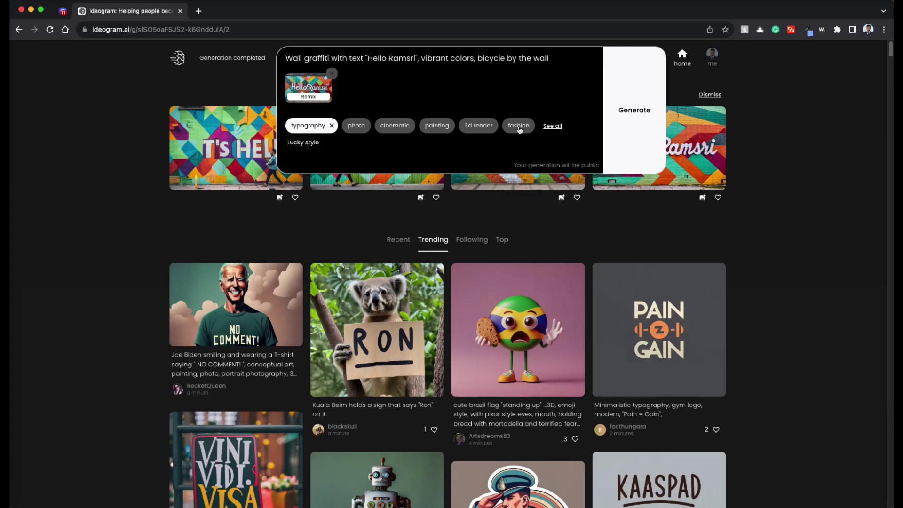
left_click(552, 125)
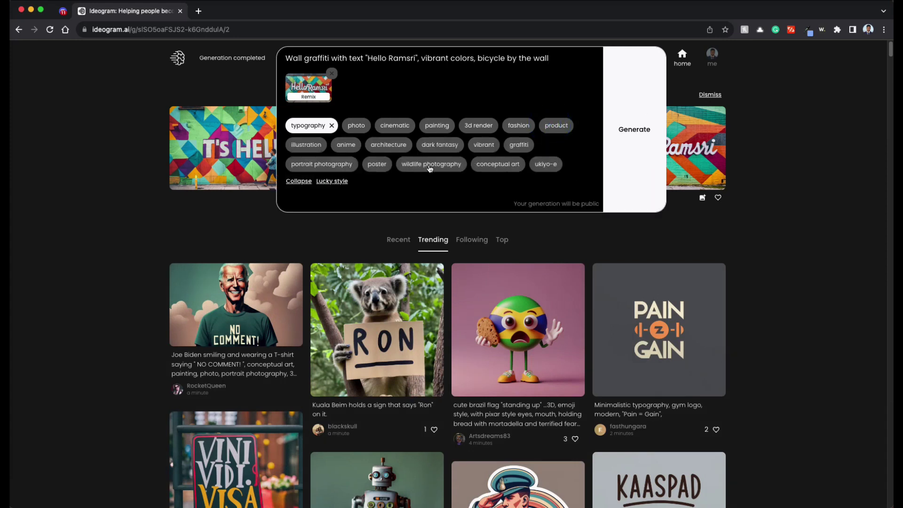
left_click(519, 145)
left_click(635, 126)
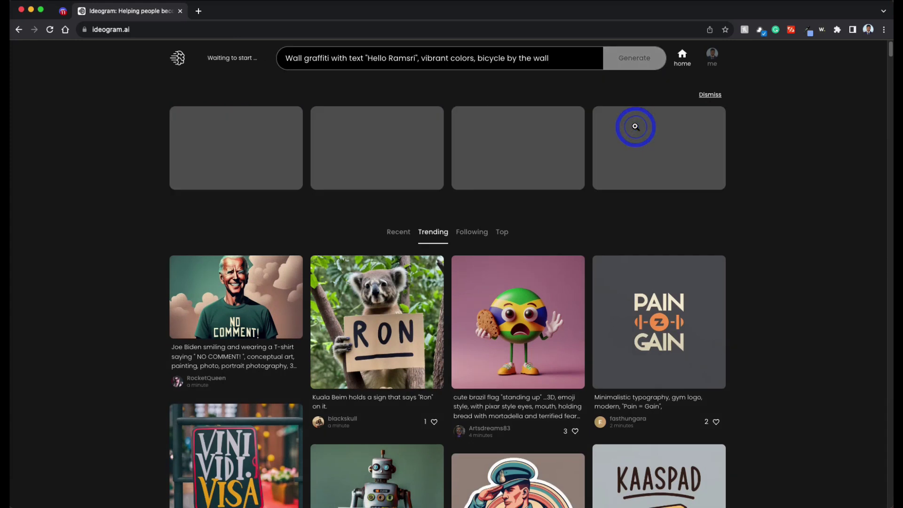
left_click(397, 152)
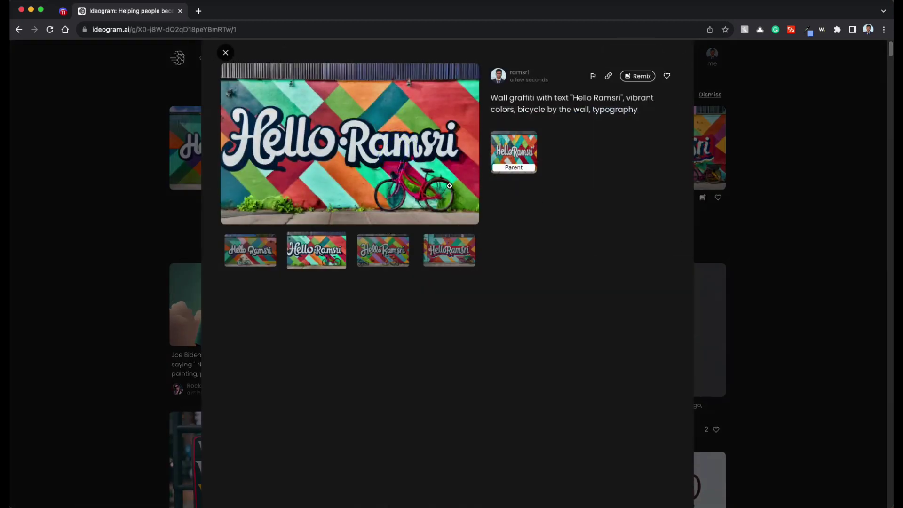
key("Right")
key("Right")
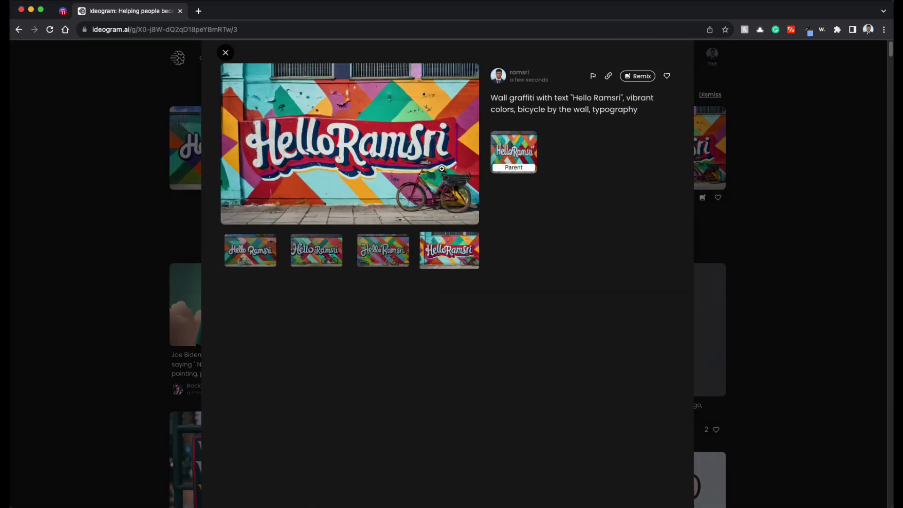
Save the bicycle graffiti image into the Downloads folder.
right_click(372, 125)
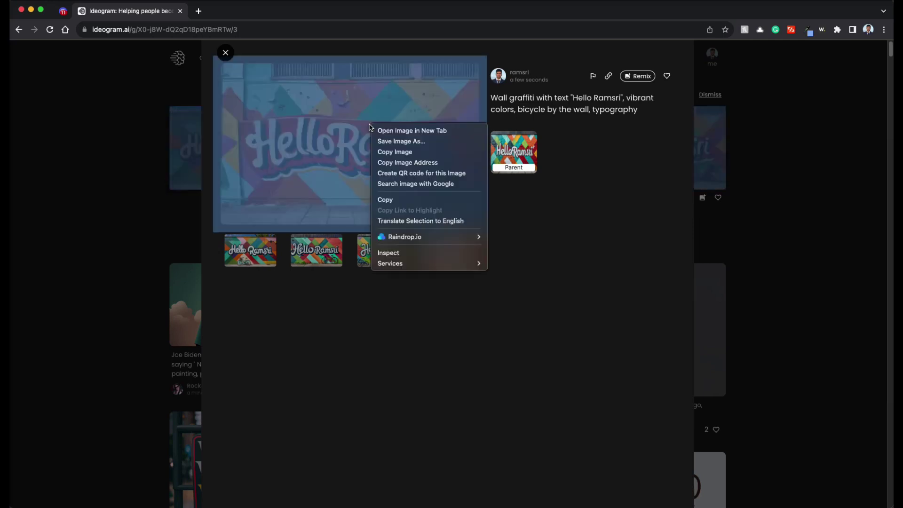
left_click(397, 141)
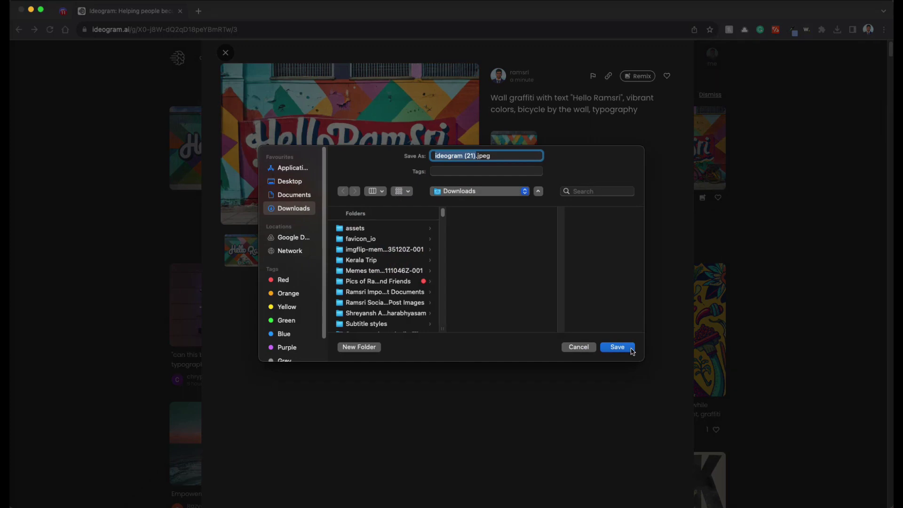
left_click(632, 350)
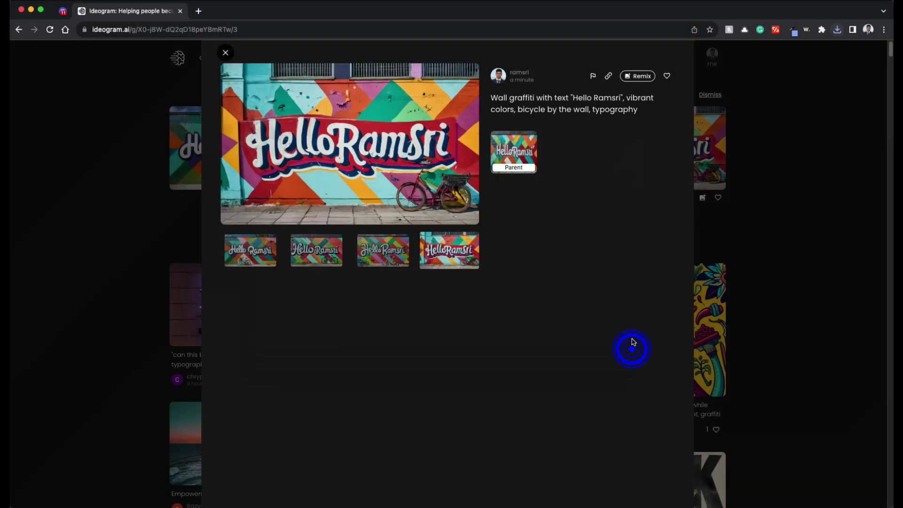
Close the detail view, browse the profile gallery, then go back to the home feed.
left_click(723, 47)
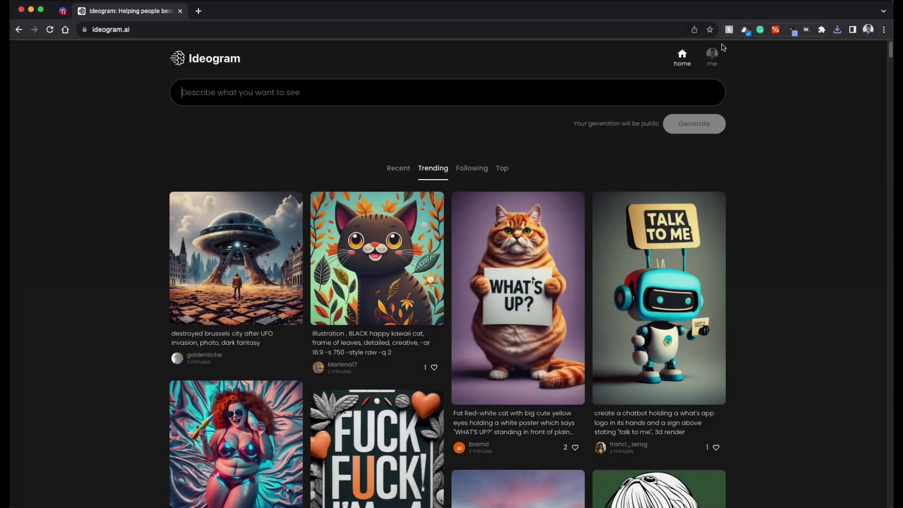
left_click(712, 57)
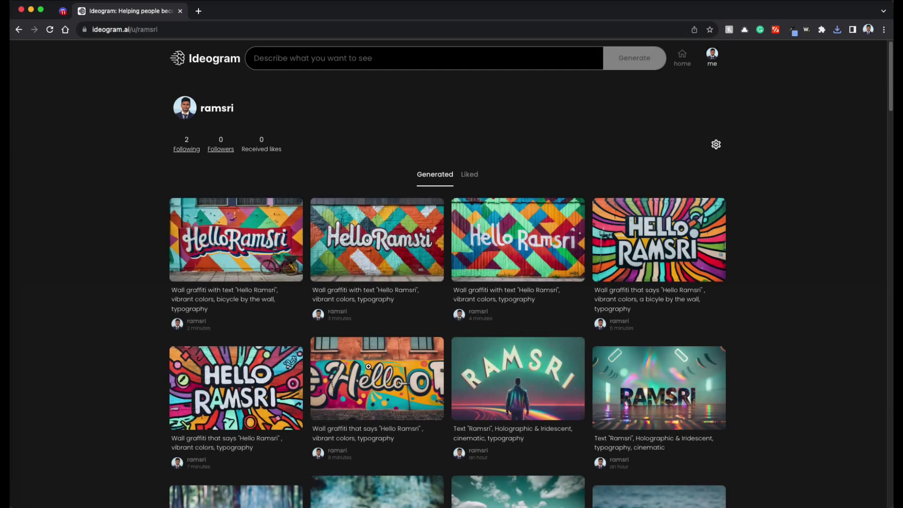
scroll(689, 316, "down", 12)
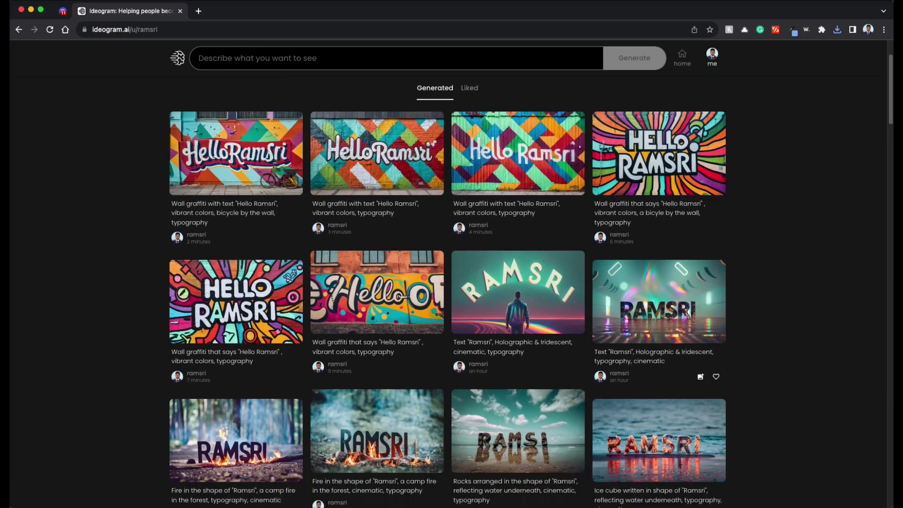
scroll(689, 316, "up", 15)
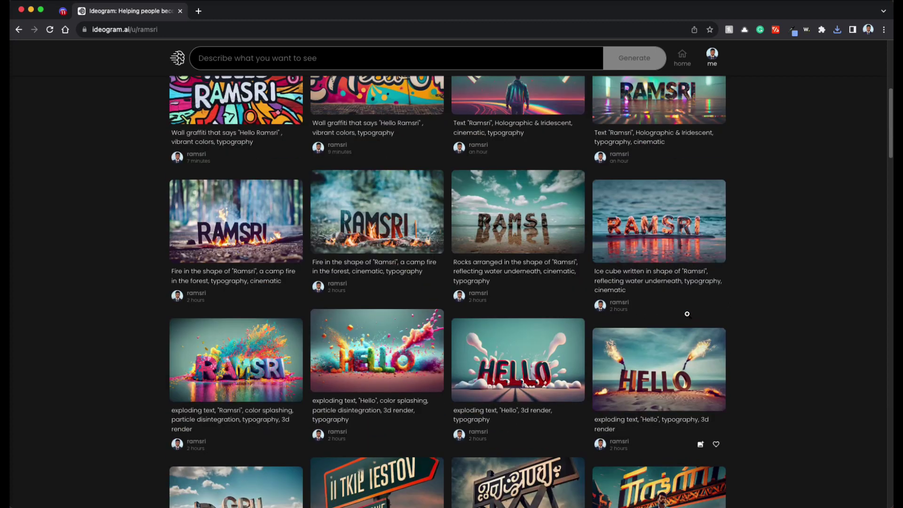
key("super+bracketleft")
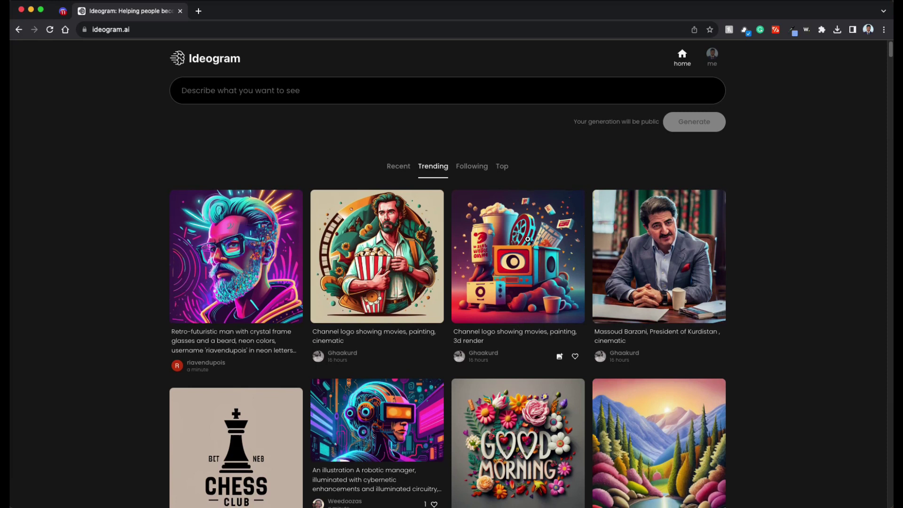
left_click(503, 169)
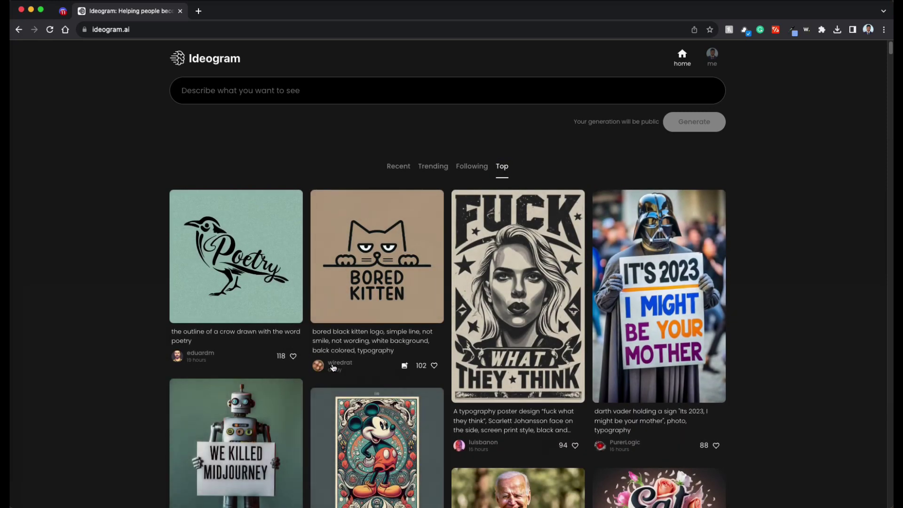
left_click(339, 364)
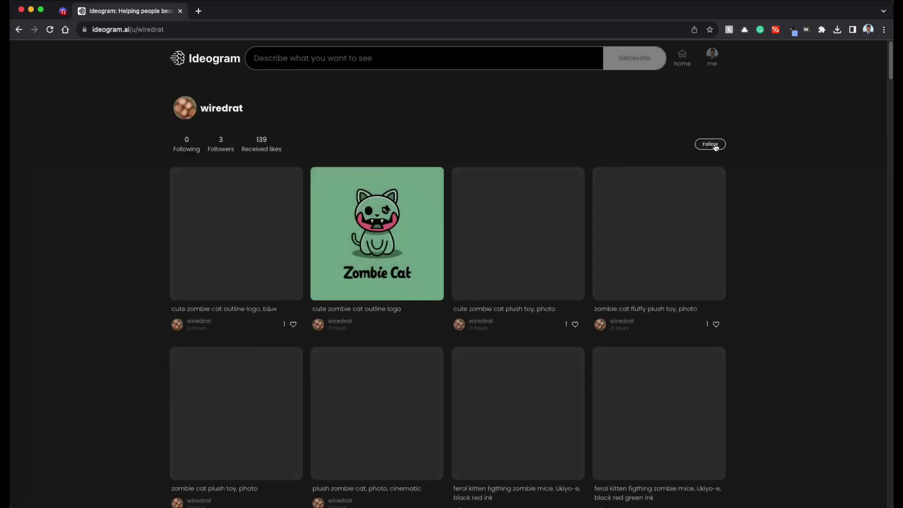
key("super+Left")
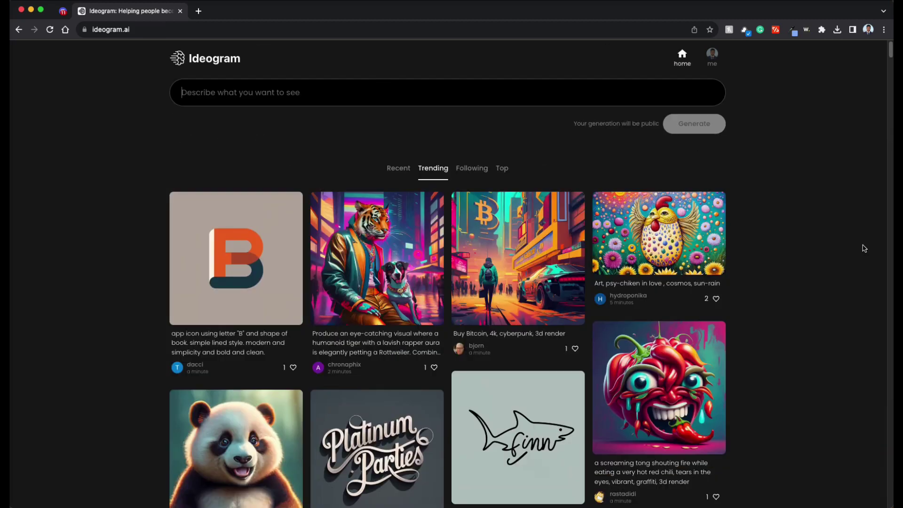
scroll(768, 292, "down", 7)
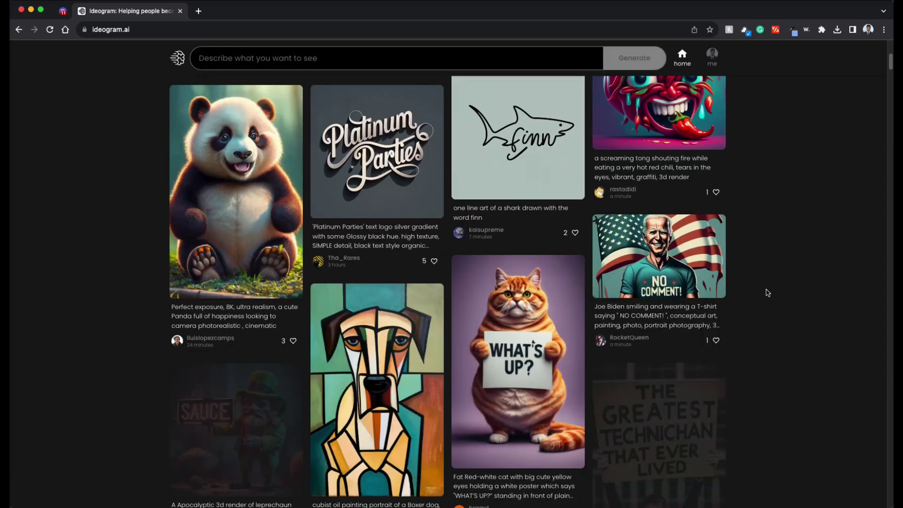
scroll(768, 292, "down", 3)
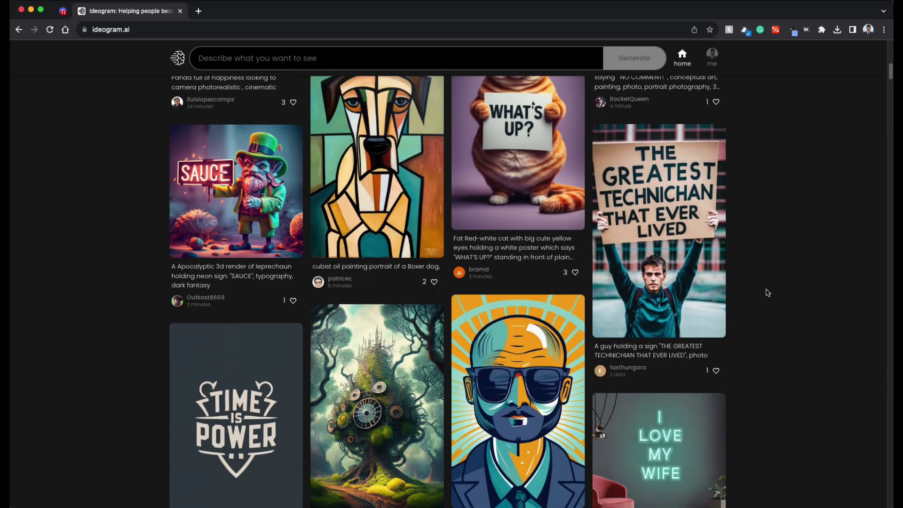
scroll(768, 292, "down", 4)
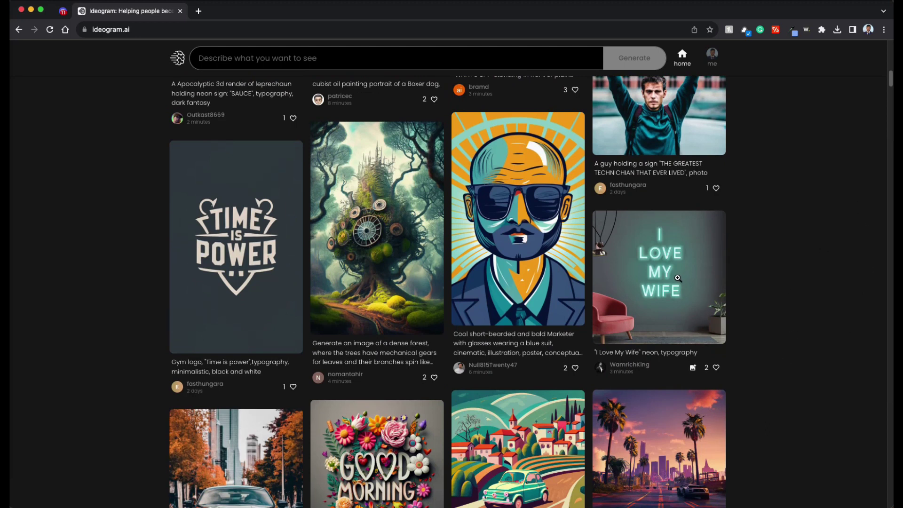
scroll(678, 278, "down", 4)
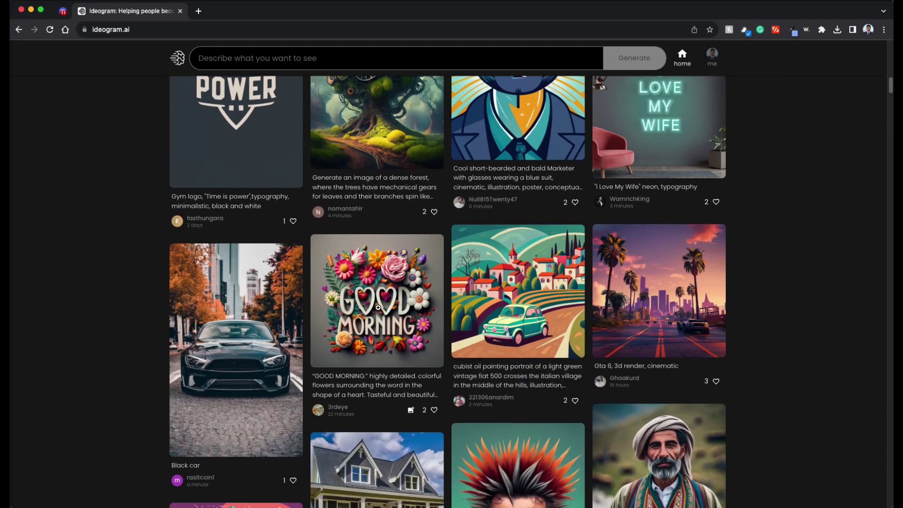
Remix the Good Morning image, replacing 'GOOD MORNING.' with 'HELLO' and the user's name, and generate.
left_click(379, 308)
left_click(632, 76)
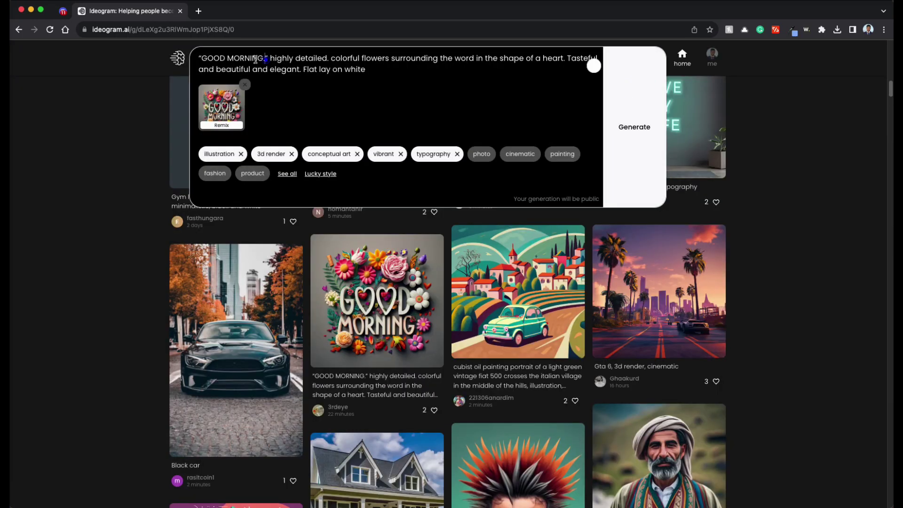
left_click_drag(266, 58, 202, 58)
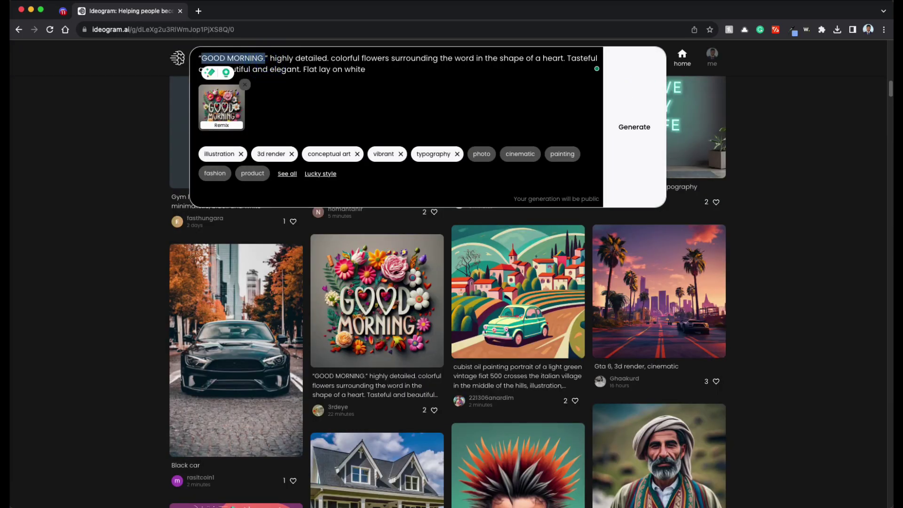
type("R")
key("BackSpace")
type("HELLO RAMSRI")
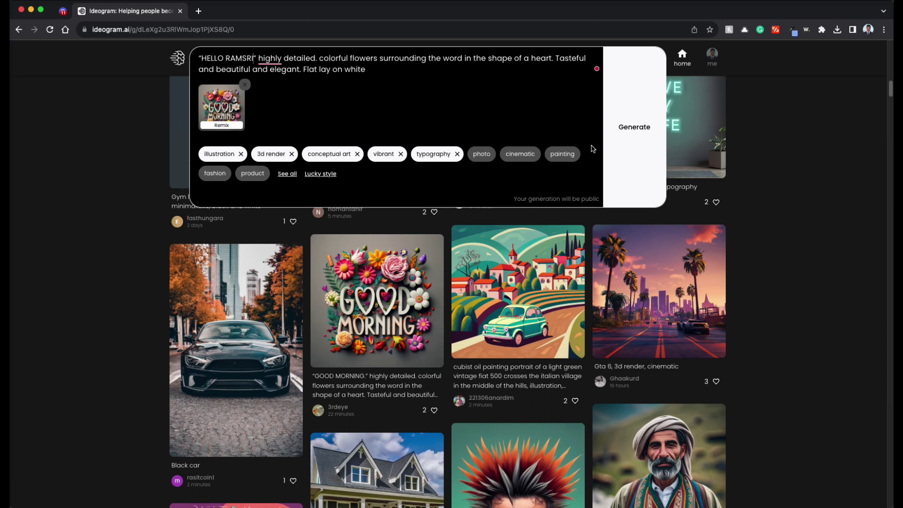
left_click(638, 133)
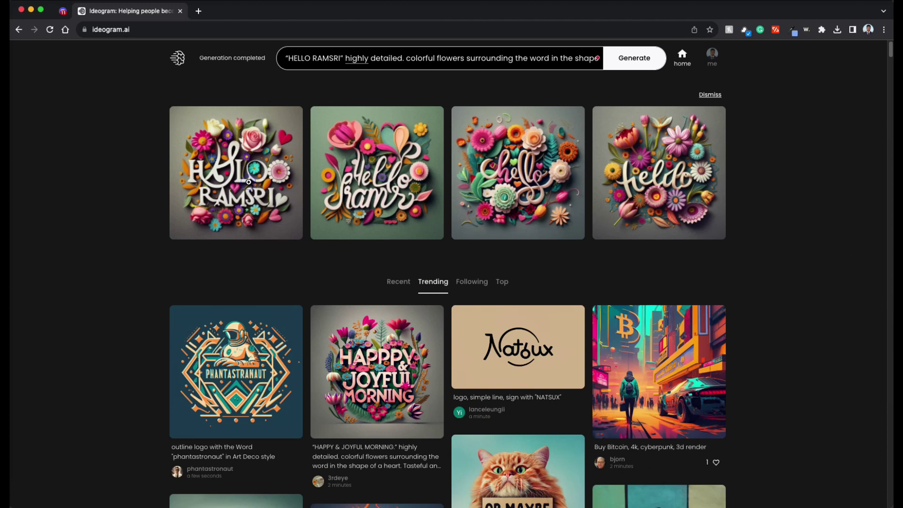
Remix the first floral greeting result with the same prompt and open the first new image.
left_click(245, 188)
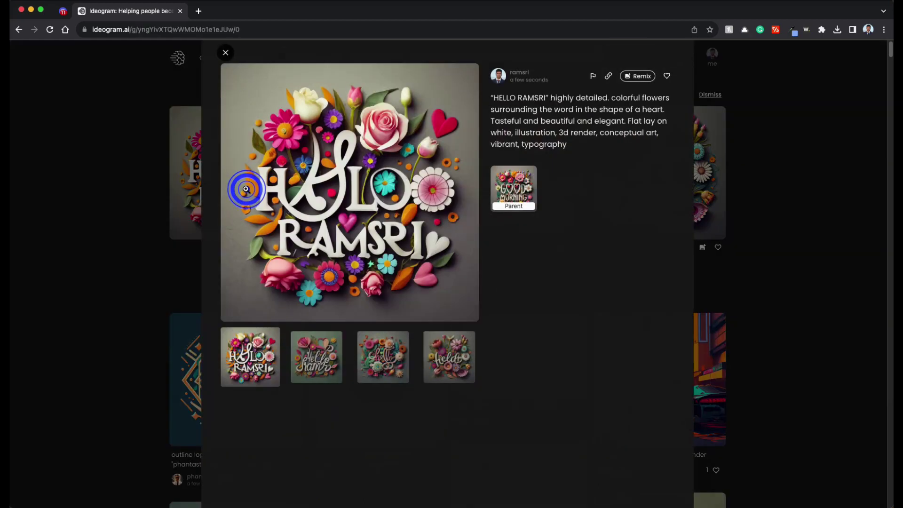
left_click(645, 81)
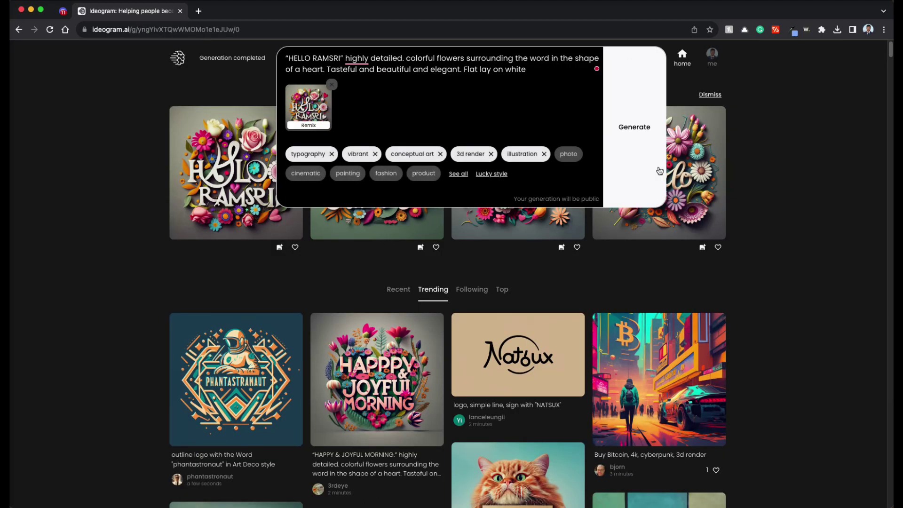
left_click(642, 126)
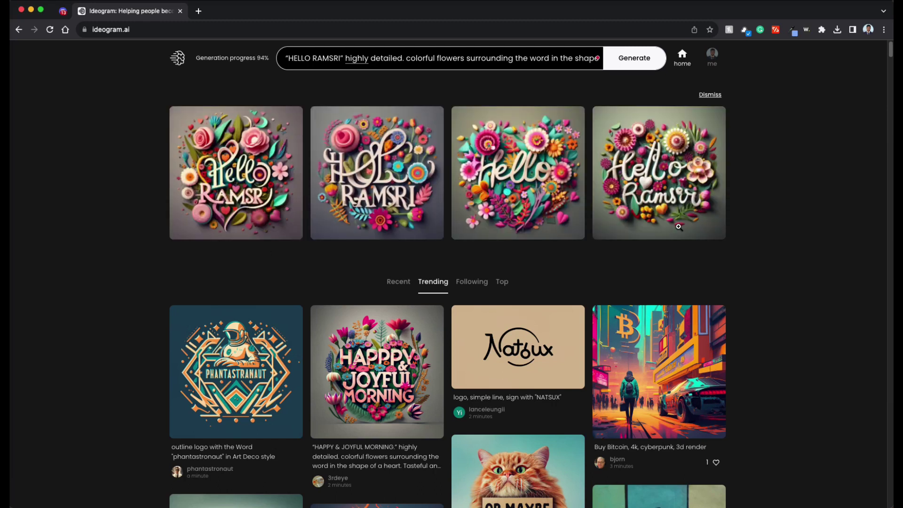
left_click(231, 190)
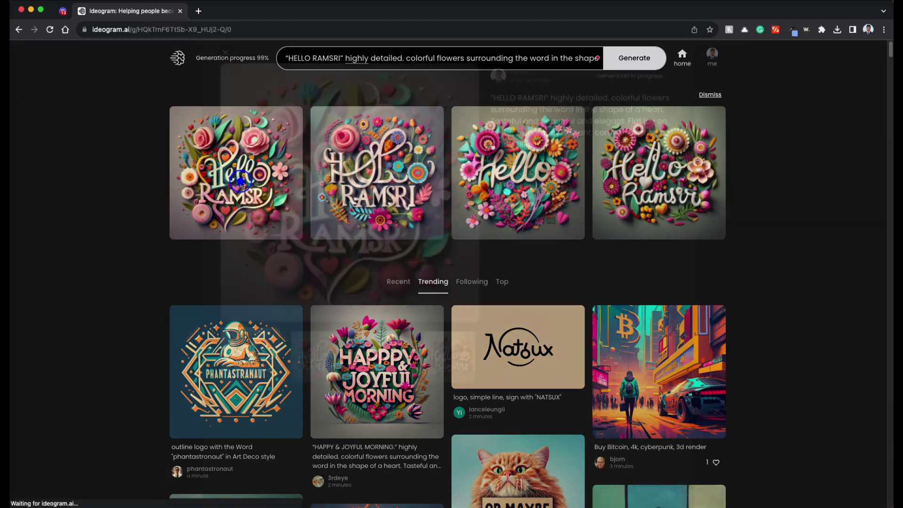
Close the image details and open the LUMENA logo further down the feed.
left_click(818, 292)
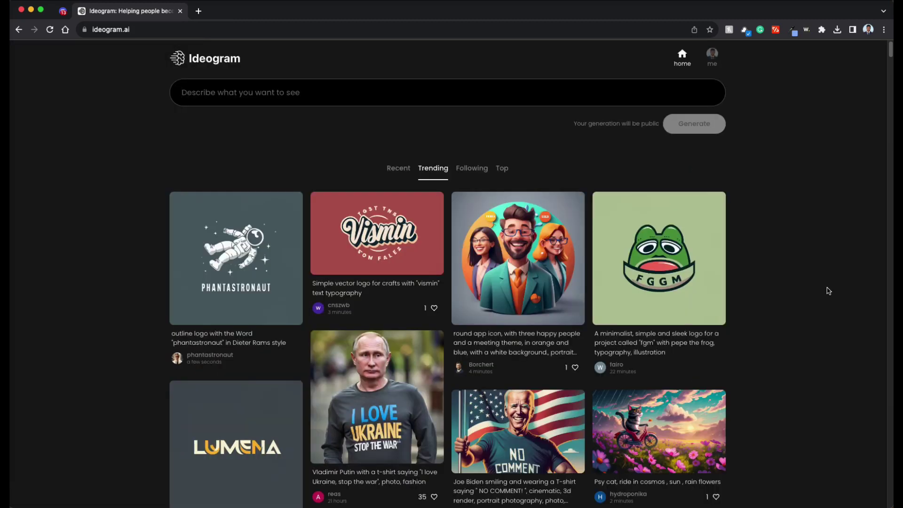
scroll(828, 292, "down", 5)
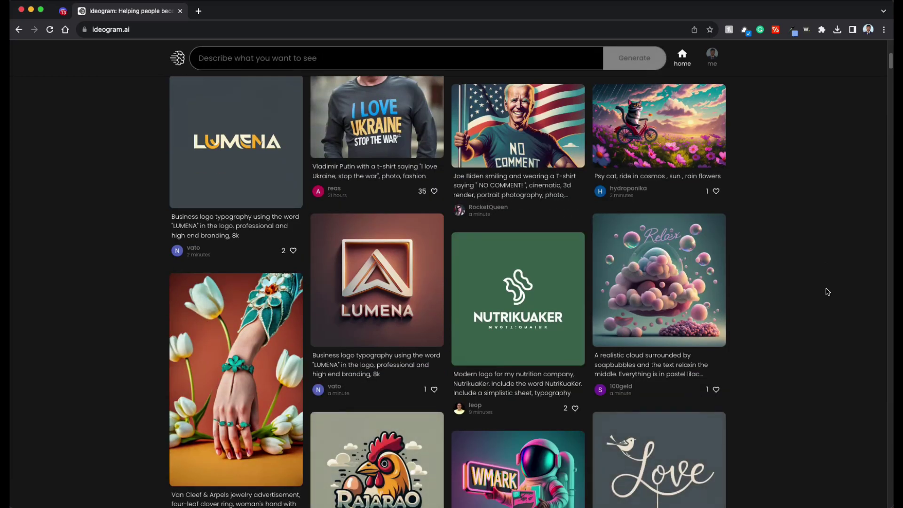
scroll(828, 292, "down", 2)
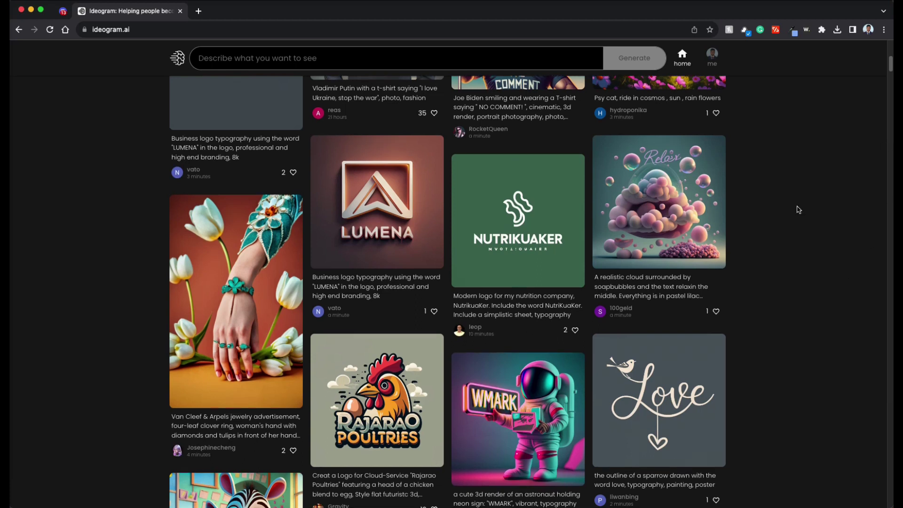
left_click(385, 223)
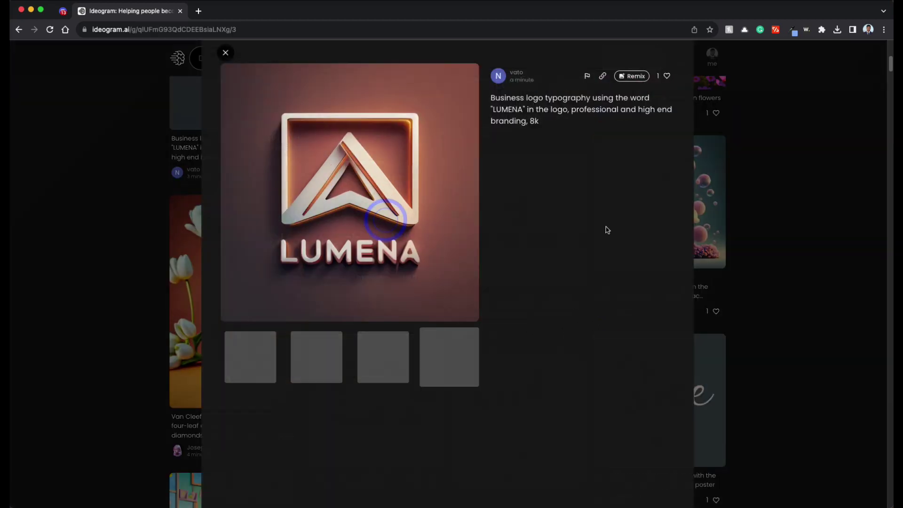
Remix the LUMENA logo prompt with the user's name replacing LUMENA and generate.
left_click(633, 78)
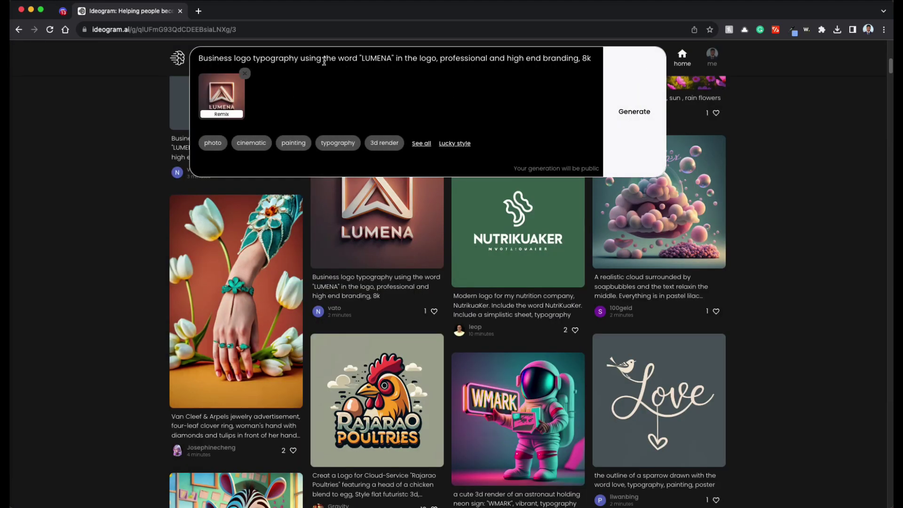
double_click(385, 58)
type("RAMSRI")
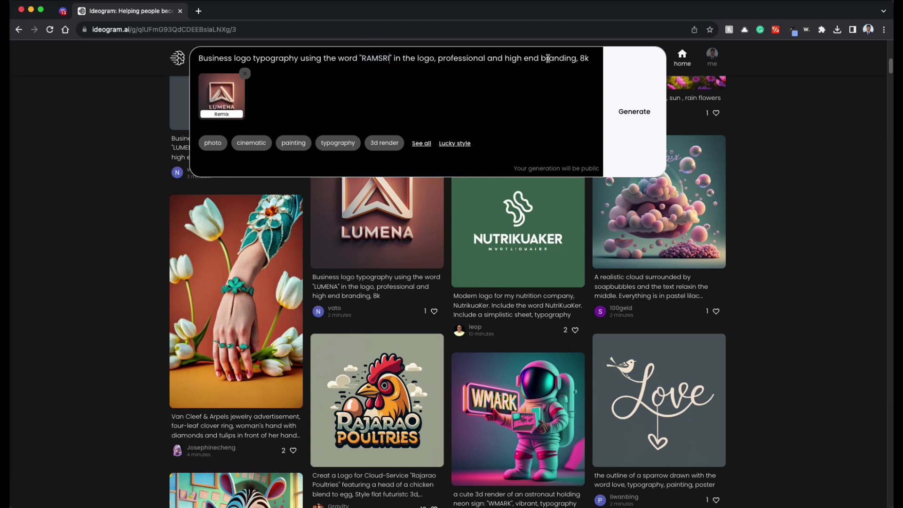
left_click(641, 110)
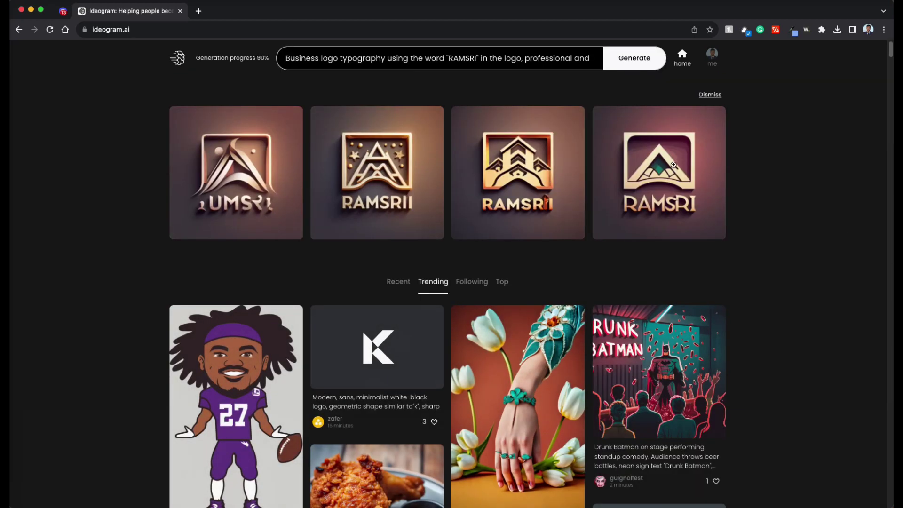
Open the fourth new logo and load its prompt for remixing.
left_click(655, 174)
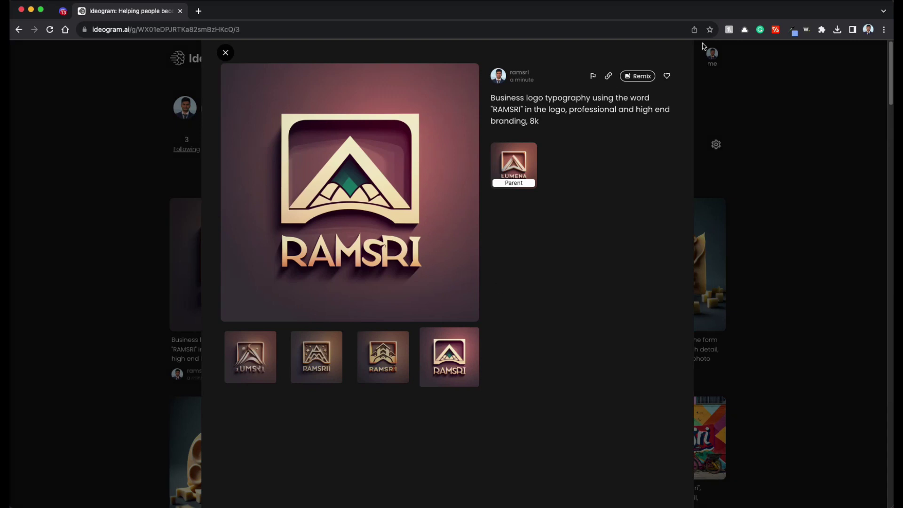
left_click(641, 76)
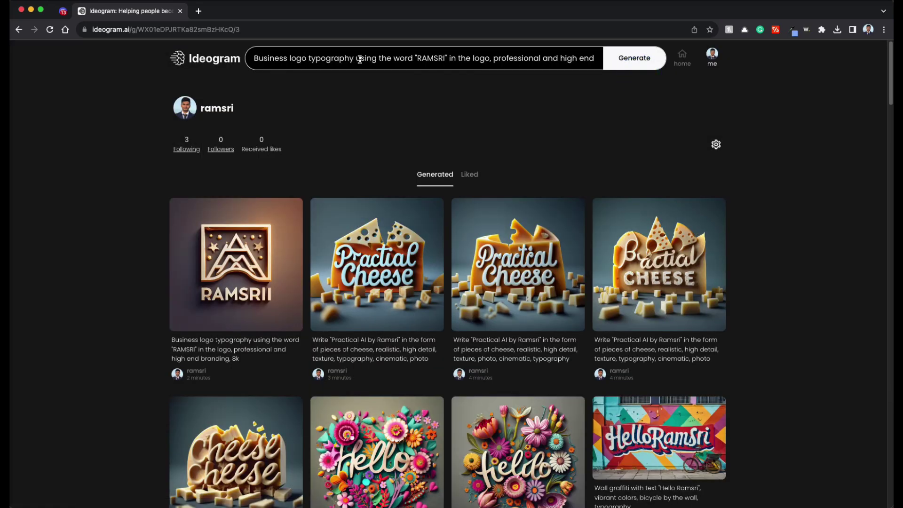
Add 'vertical style' to the logo prompt, apply the typography style, and generate.
left_click(460, 60)
type("vertical")
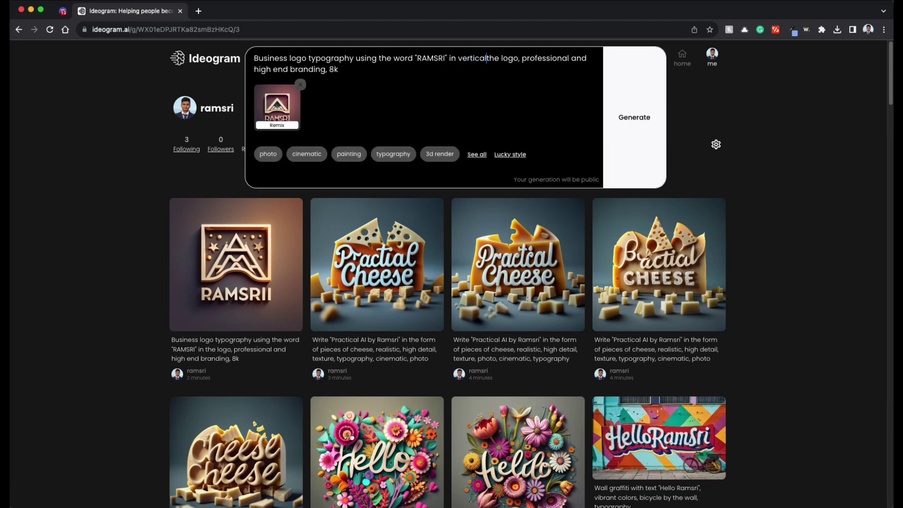
type(" style , in")
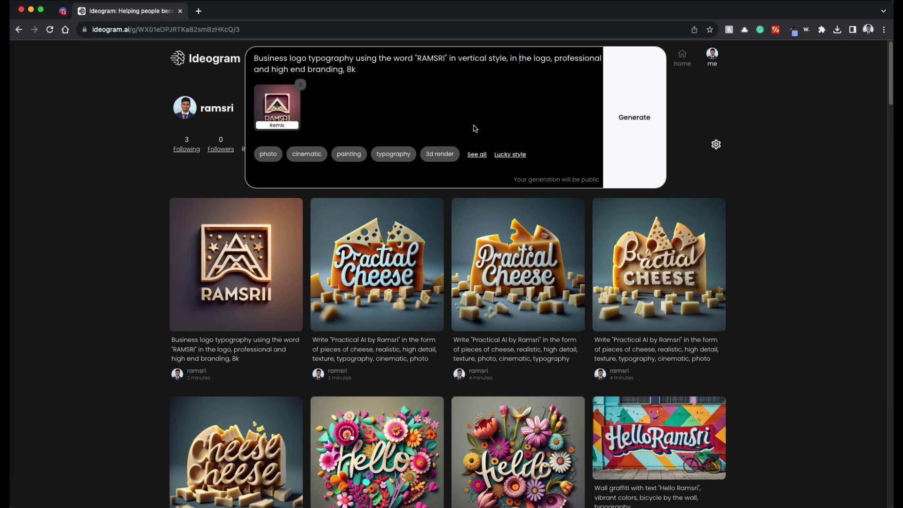
left_click(386, 155)
left_click(639, 116)
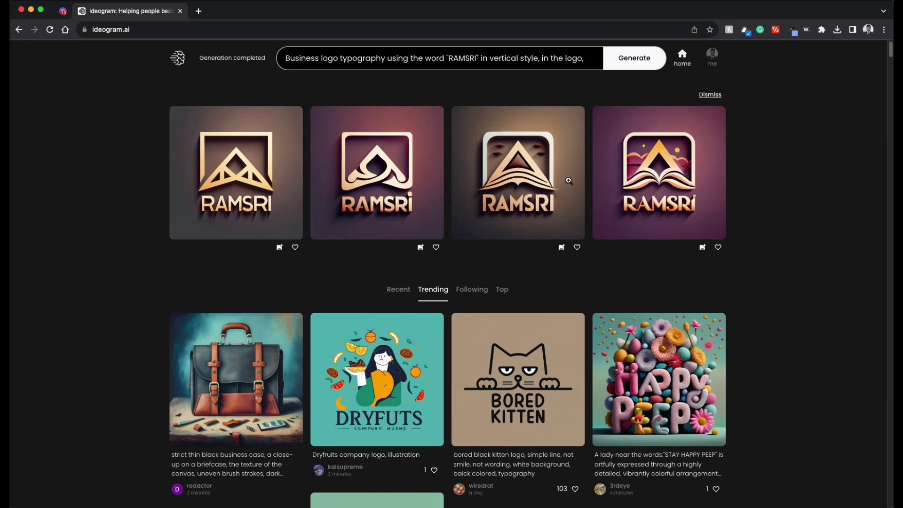
Generate 'Write text "RAMSRI" vertically from top to bottom' in 3d render style, without the remix image.
left_click(482, 57)
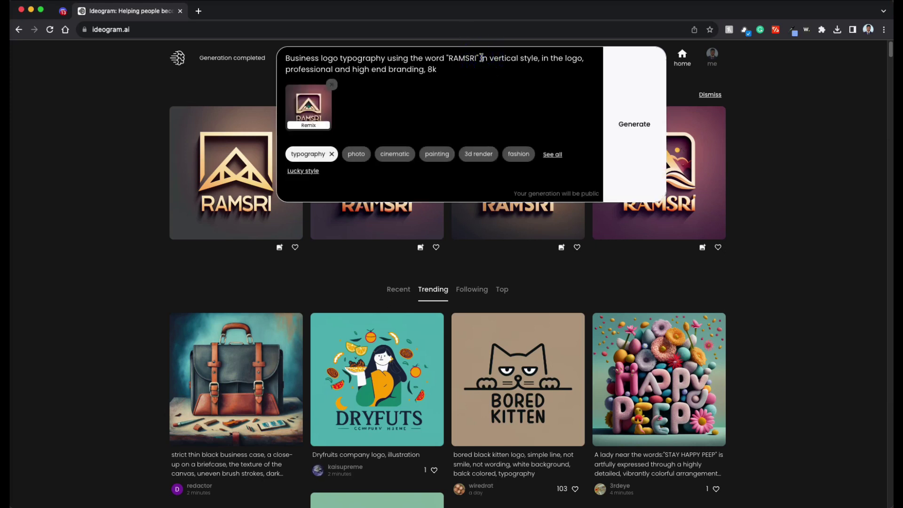
key("super+a")
key("BackSpace")
type("Write t")
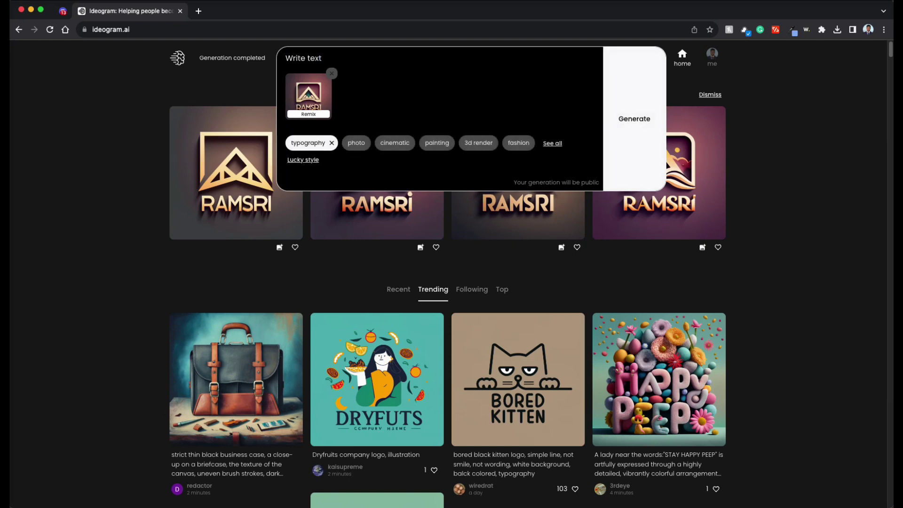
type("ext \"RAMSRI\" vertically from top to ")
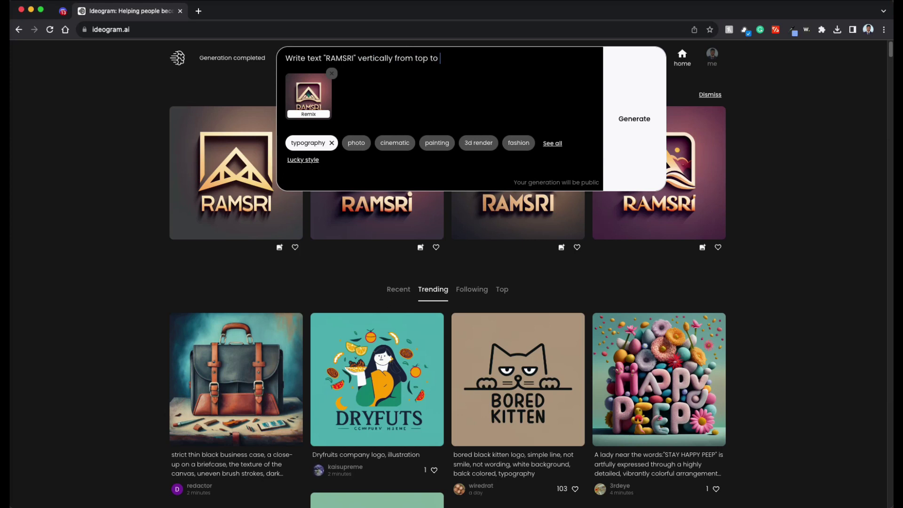
type("bottom")
left_click(485, 144)
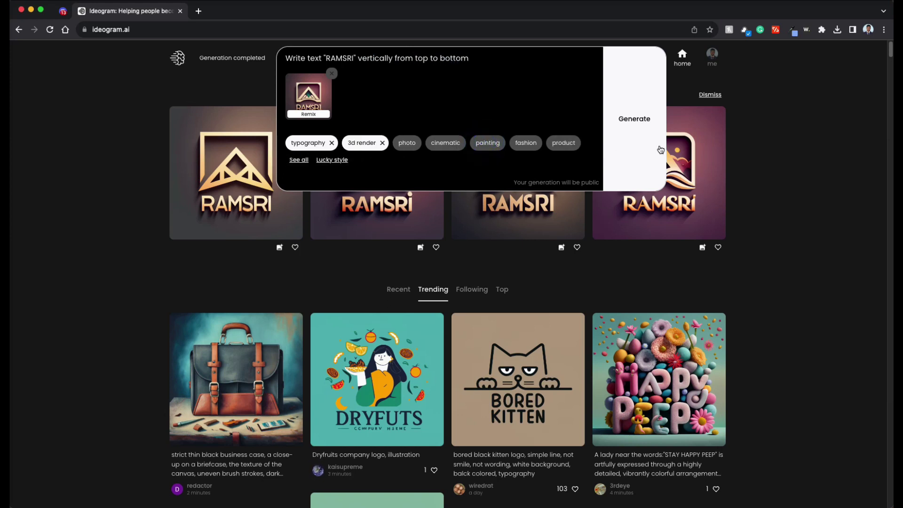
left_click(332, 74)
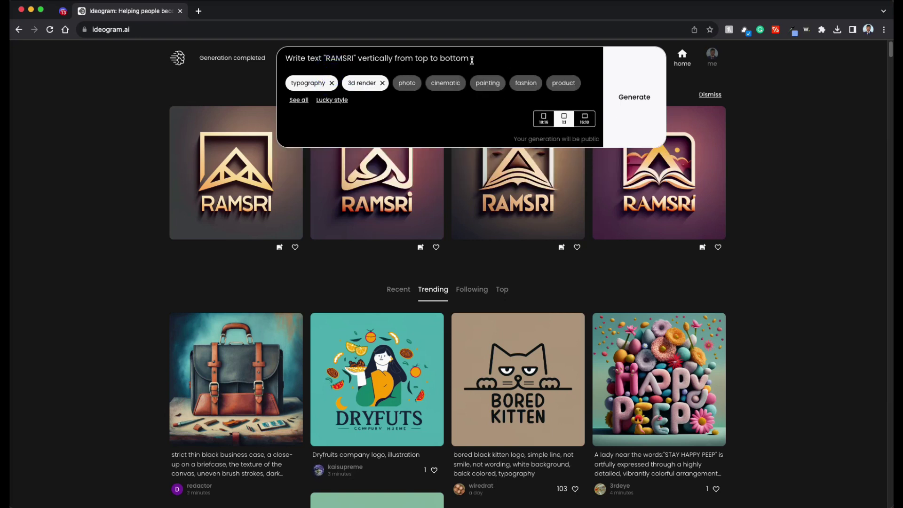
left_click(643, 100)
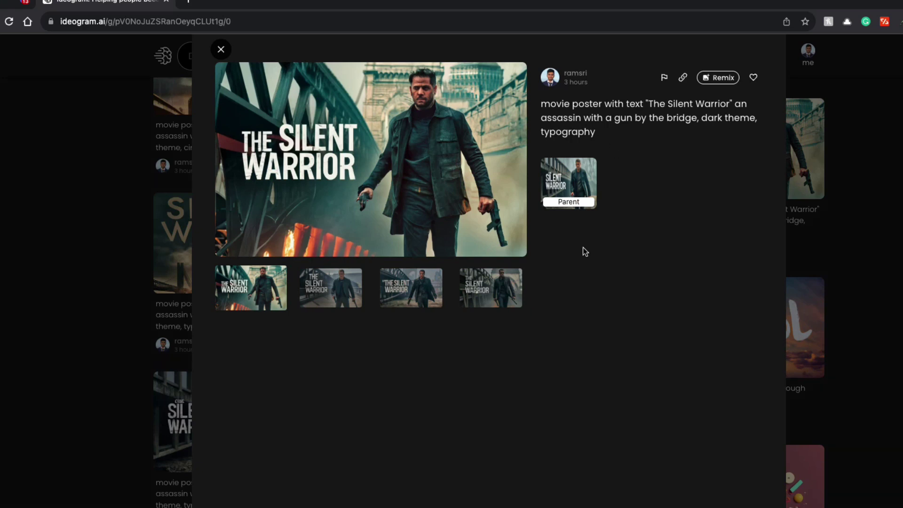
Flip through the four Silent Warrior poster variants, then select the quoted title in the prompt.
left_click(329, 292)
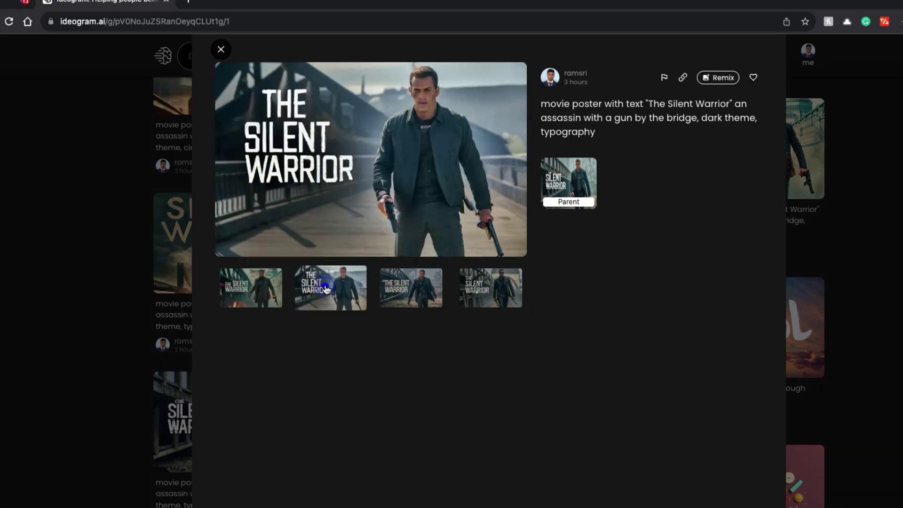
left_click(406, 293)
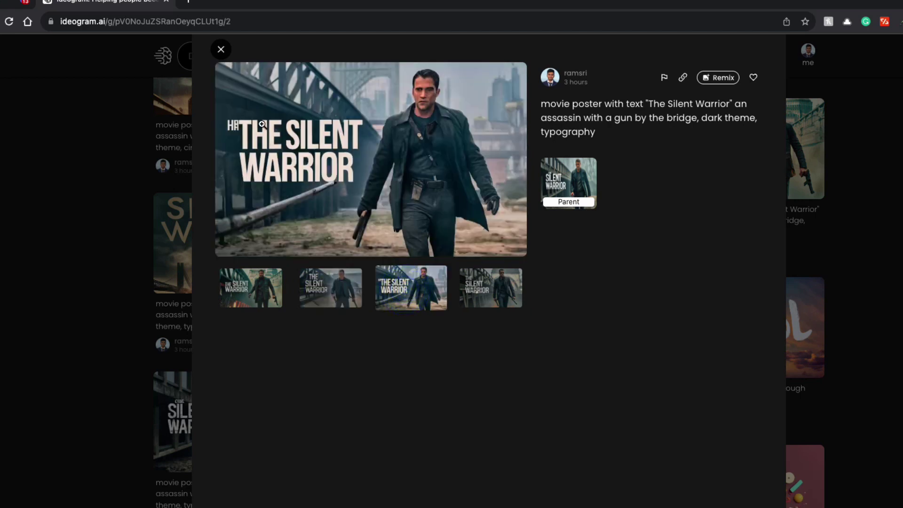
key("Right")
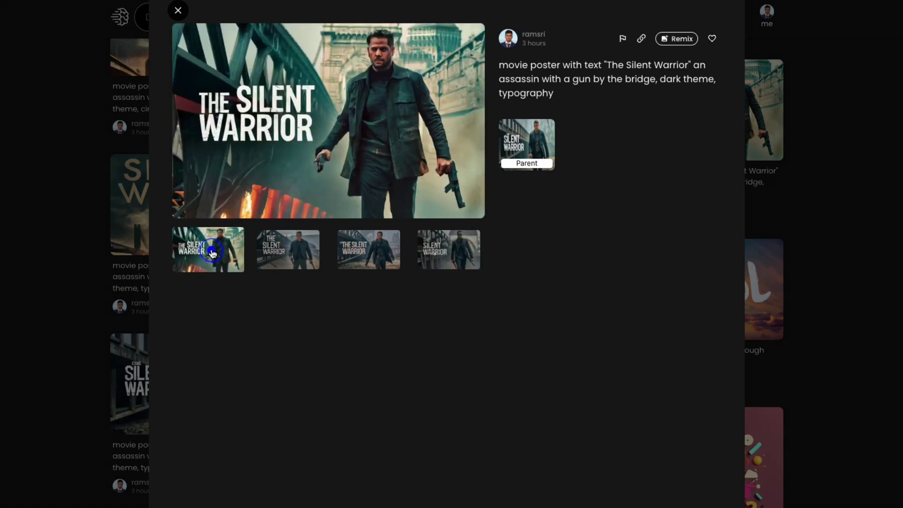
left_click(213, 255)
left_click_drag(607, 66, 687, 67)
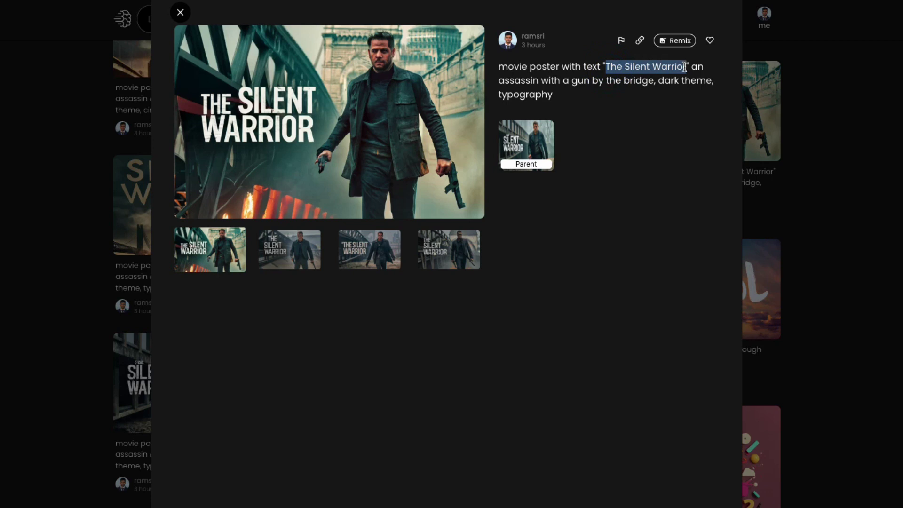
Move from the Silent Warrior post to the related Warrior poster, then to the Silent Warrior cinematic post.
left_click(181, 14)
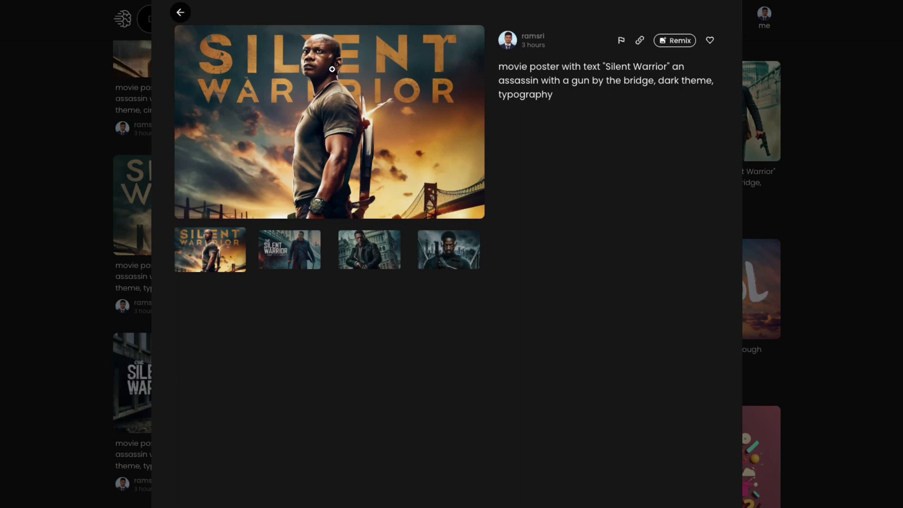
left_click(562, 209)
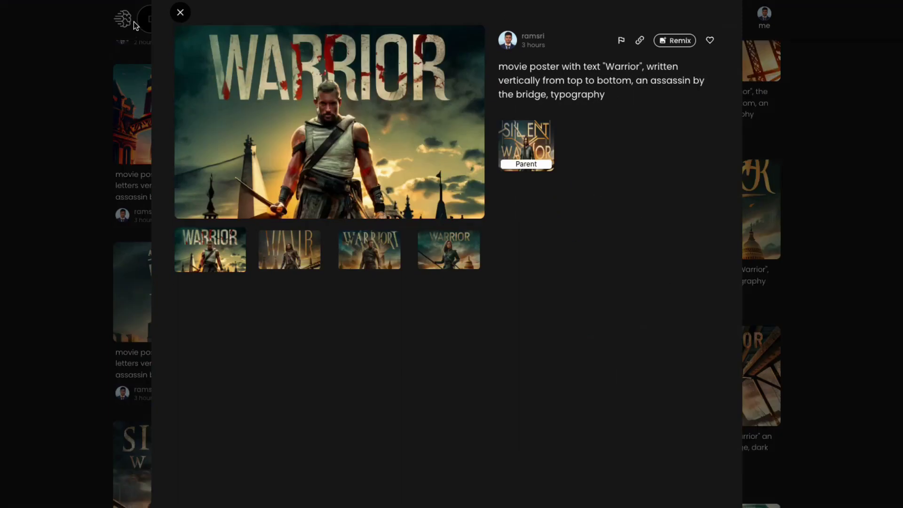
left_click(182, 13)
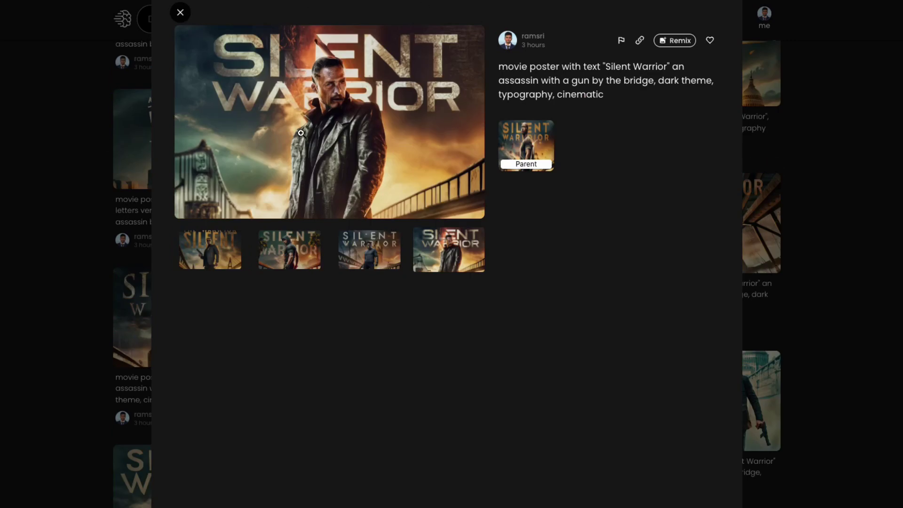
Open the exploding-text Ramsri post, view all four variants, then go to the rocks Ramsri post.
left_click(179, 14)
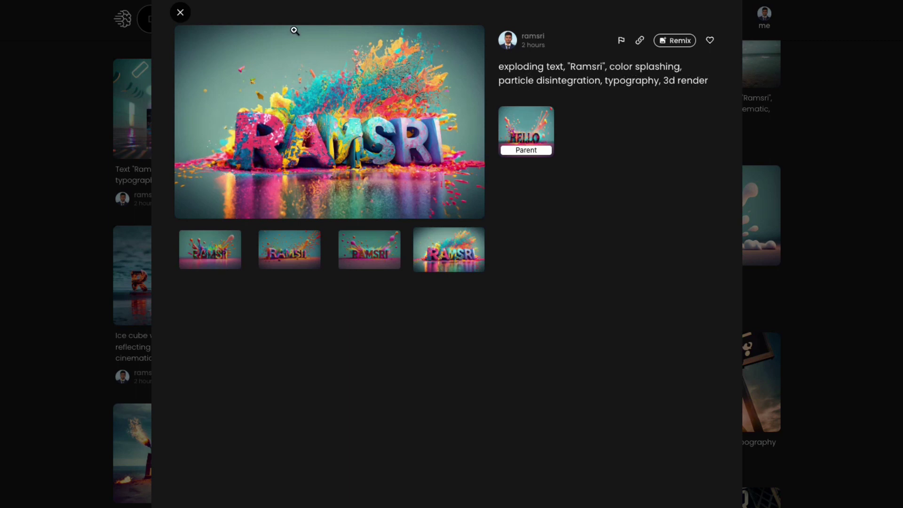
left_click(368, 256)
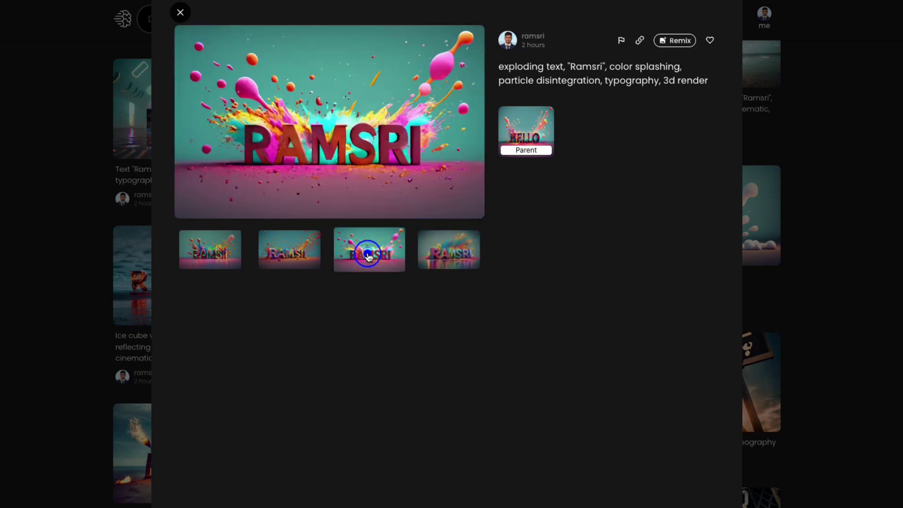
left_click(301, 256)
left_click(218, 251)
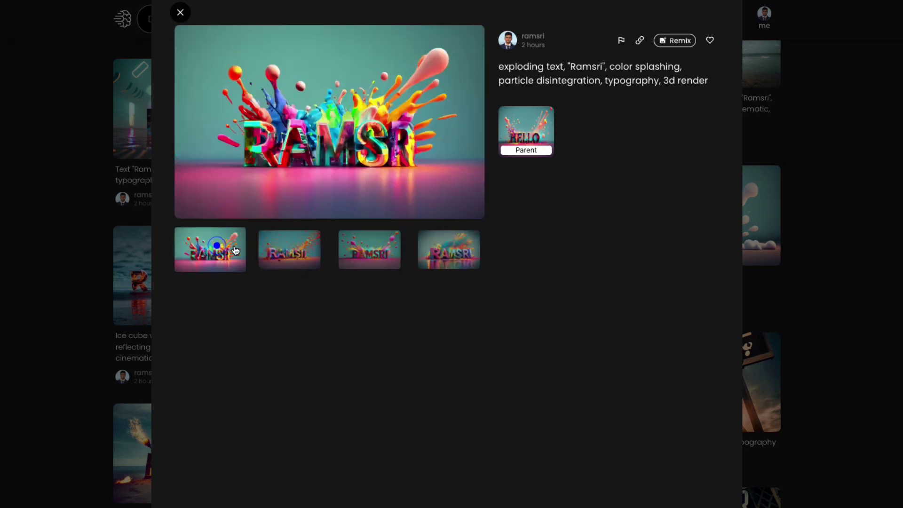
left_click(392, 245)
left_click(466, 256)
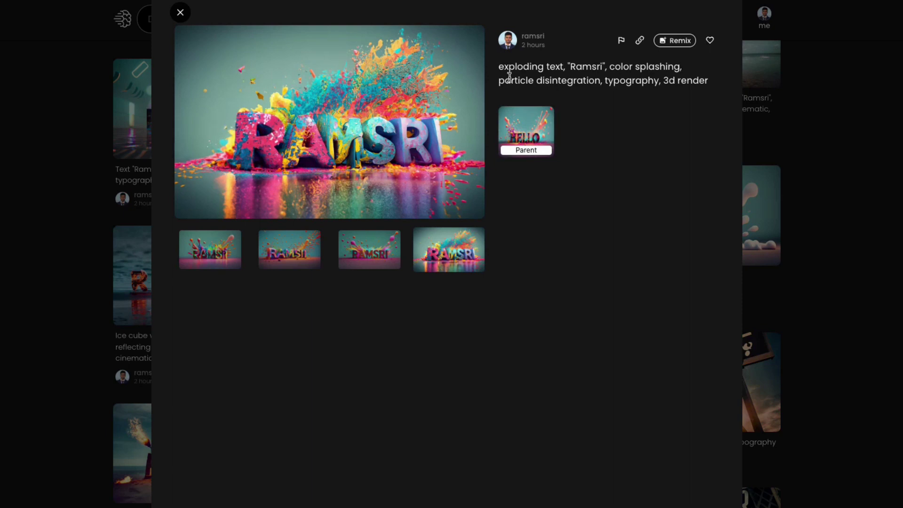
key("Left")
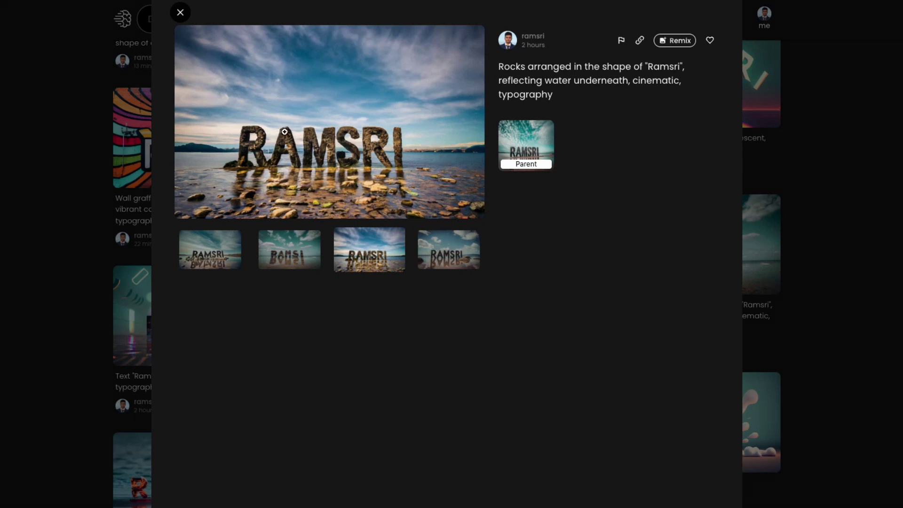
View the fourth and third rocks Ramsri variants, then go to the campfire Ramsri post.
left_click(464, 266)
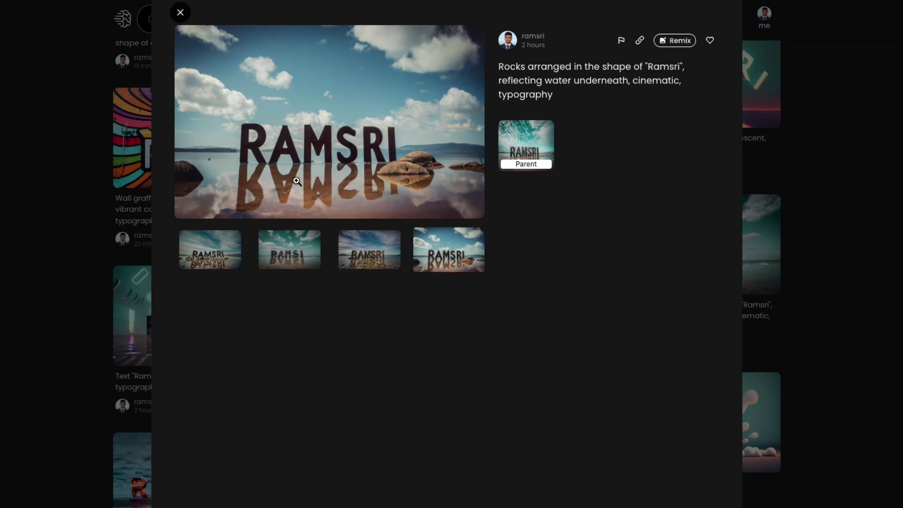
left_click(379, 258)
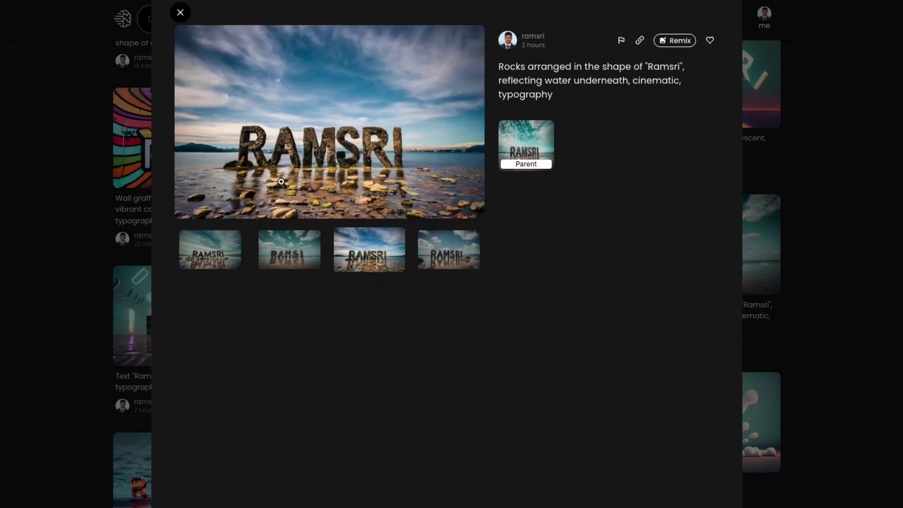
key("Right")
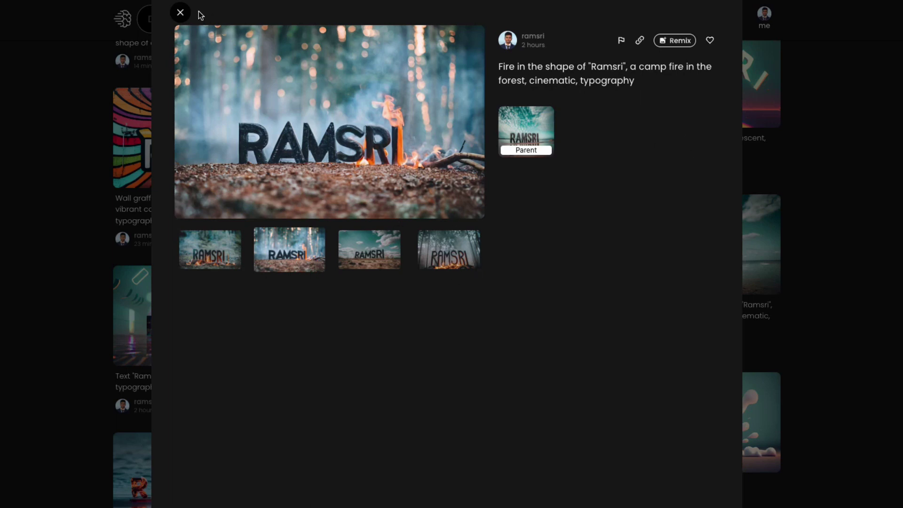
Show the first campfire variant, then the cursive, lamp, armchair and first neon-sign Ramsri variants.
left_click(217, 259)
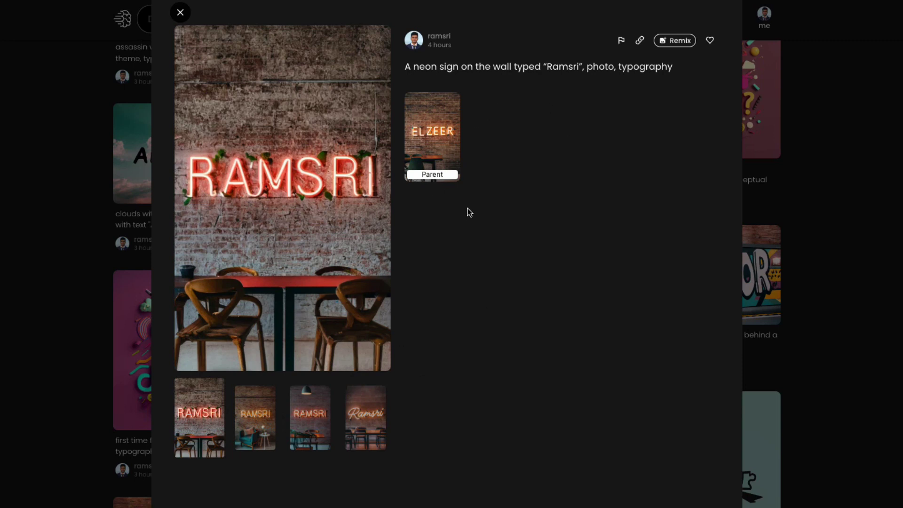
left_click(360, 425)
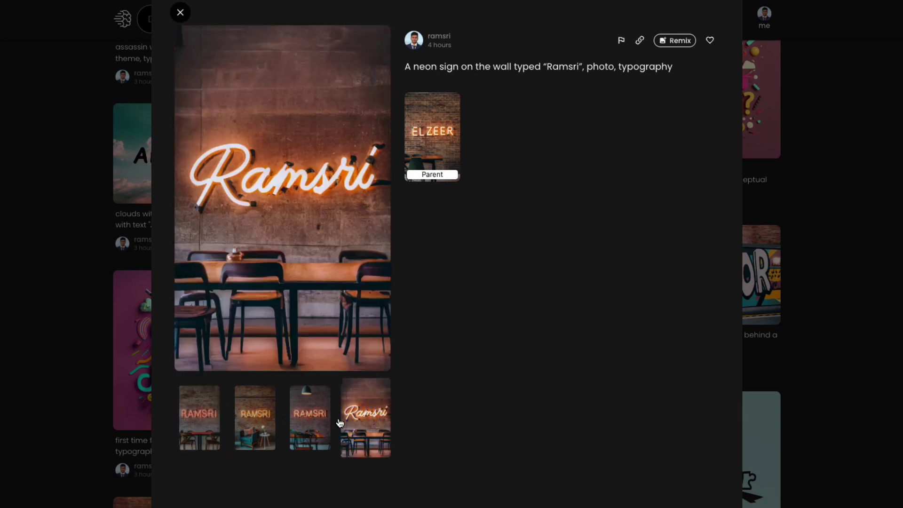
left_click(306, 421)
left_click(257, 419)
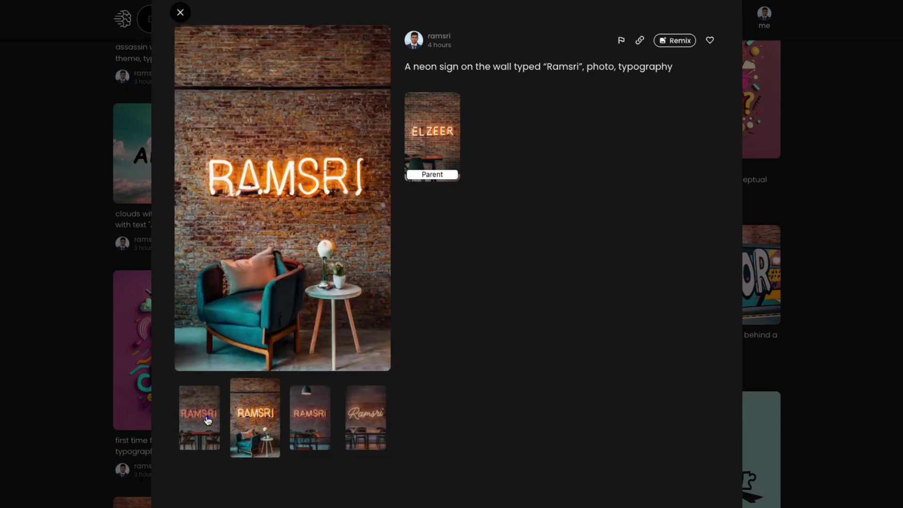
left_click(208, 420)
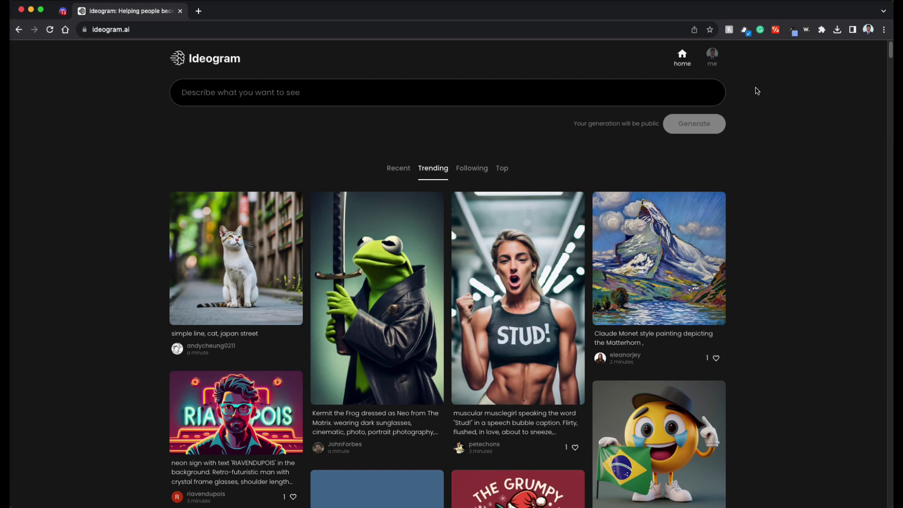
Generate the signboard with the Telugu greeting, regenerate it in Hindi, then delete the Hindi word.
type("A signboard with the text \"నమస్తే\"")
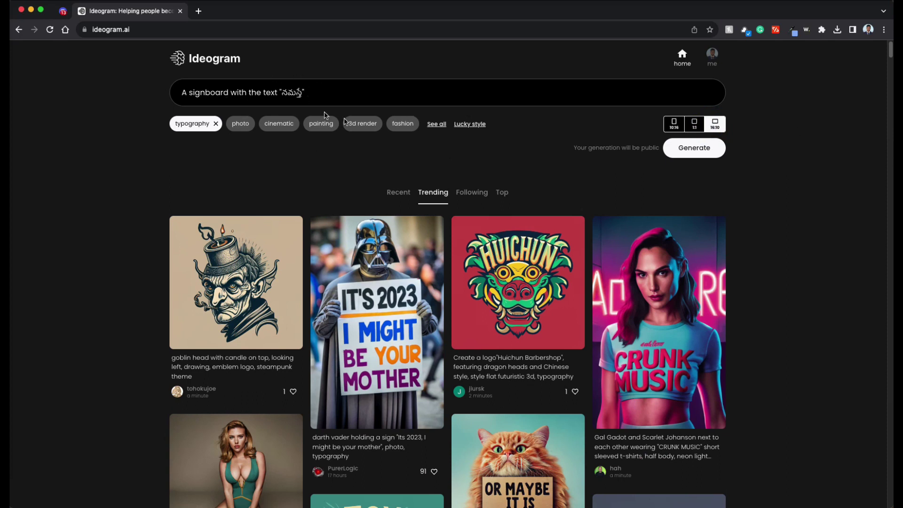
left_click(711, 144)
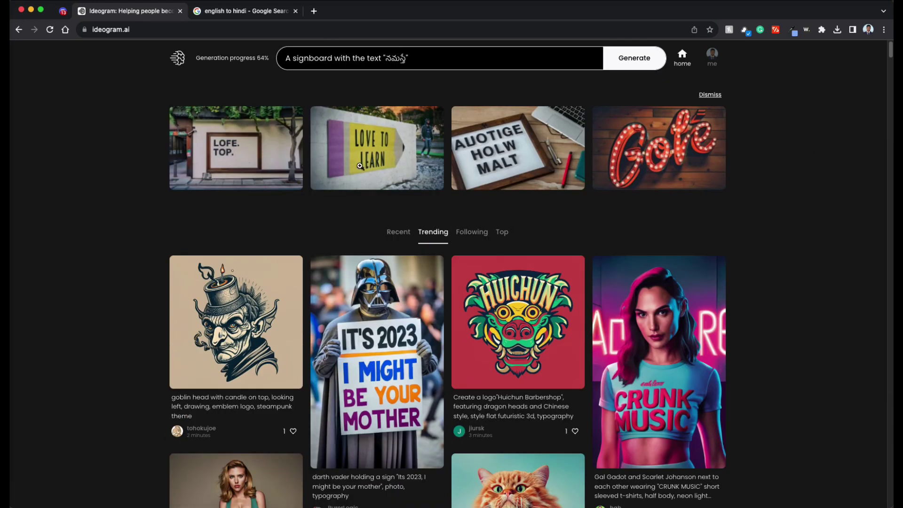
left_click(410, 55)
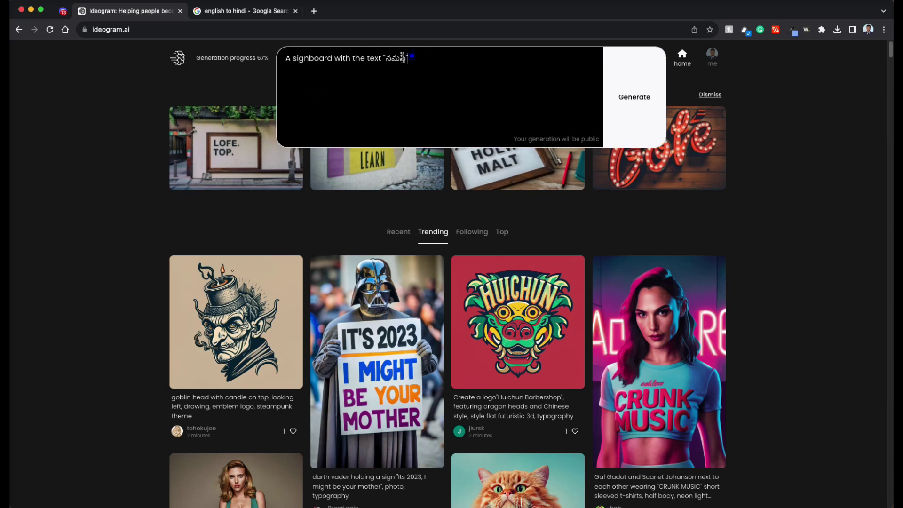
double_click(410, 57)
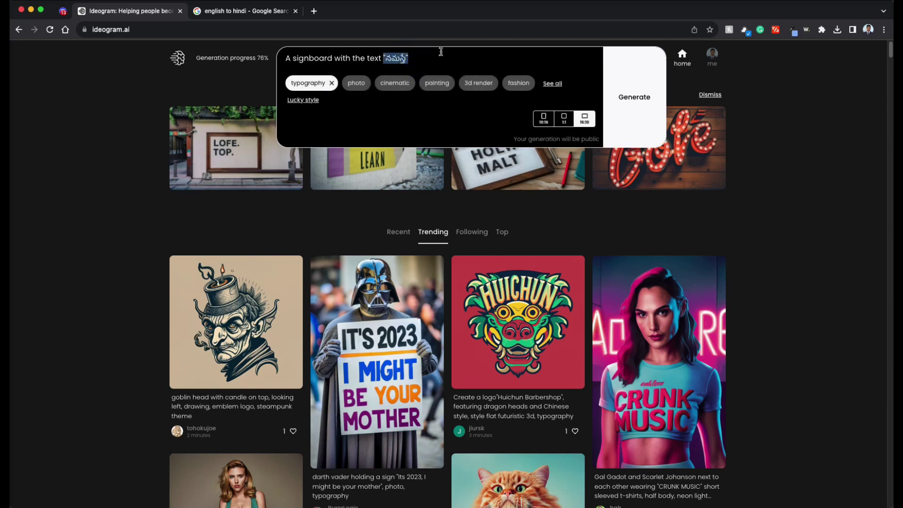
type("नमस्ते")
left_click(634, 97)
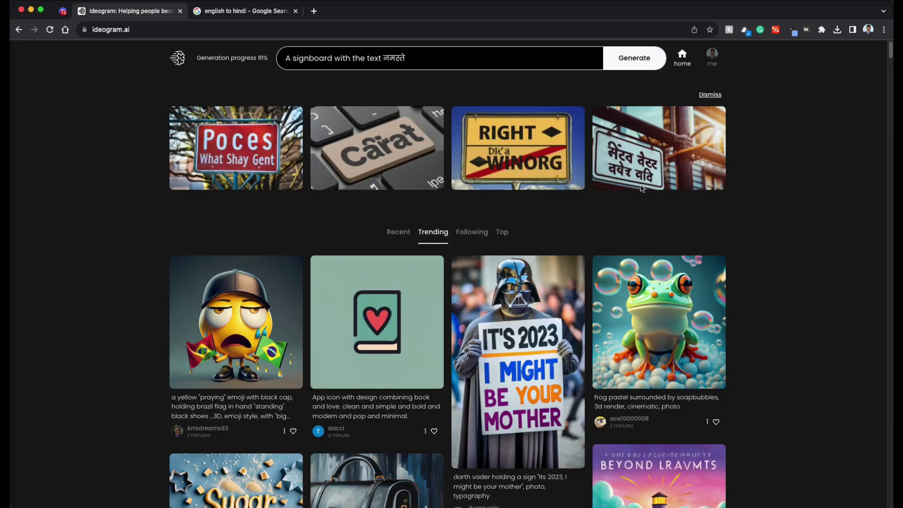
left_click(369, 56)
key("alt+BackSpace")
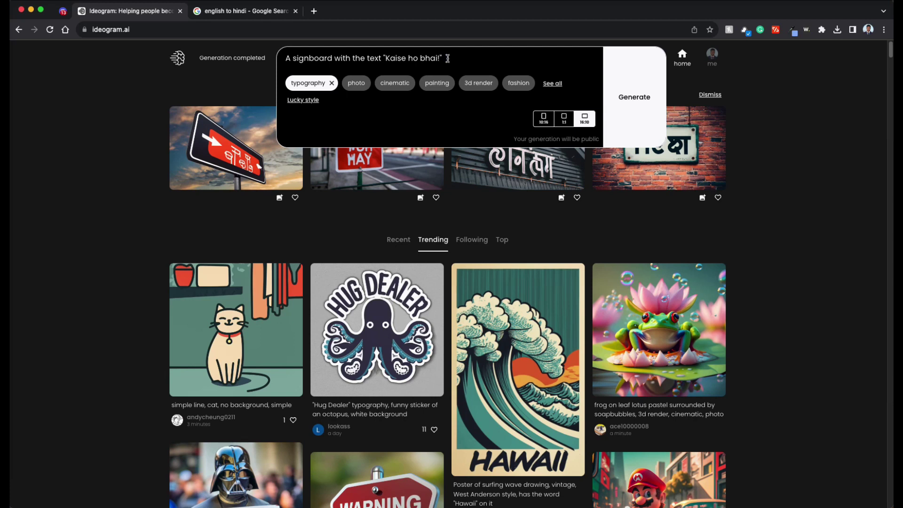
Generate the 'Kaise ho bhai!' signboard images and enlarge the third result.
left_click(640, 99)
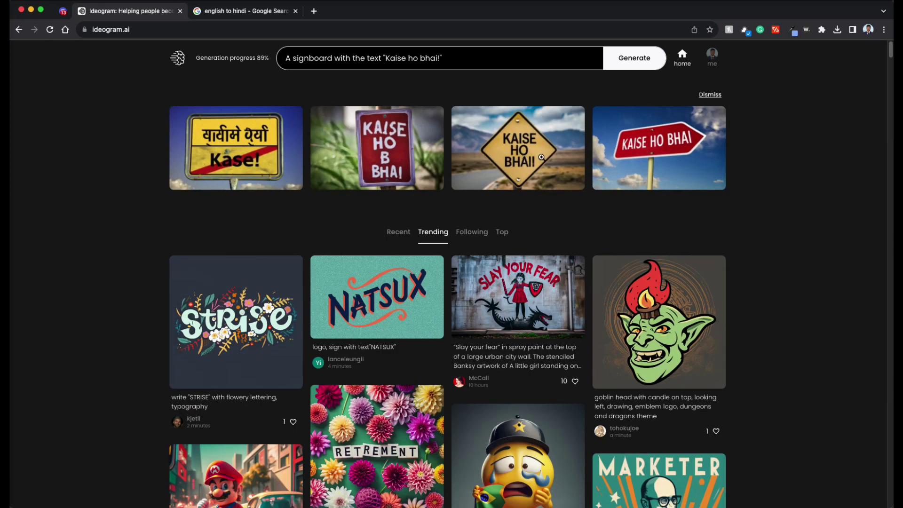
left_click(543, 158)
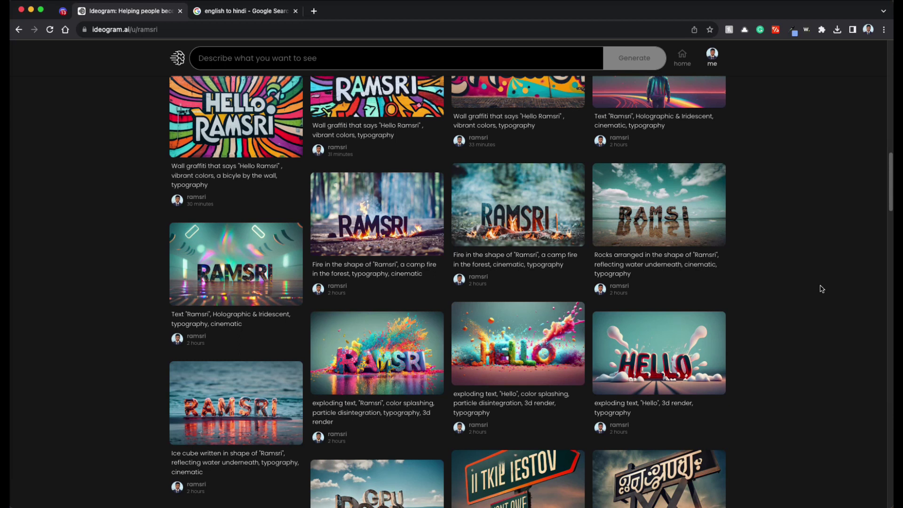
left_click(398, 356)
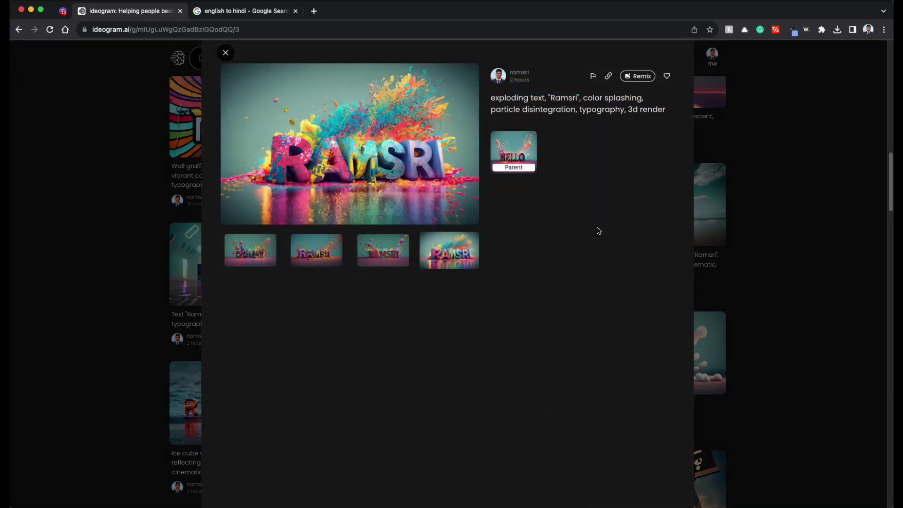
left_click(806, 196)
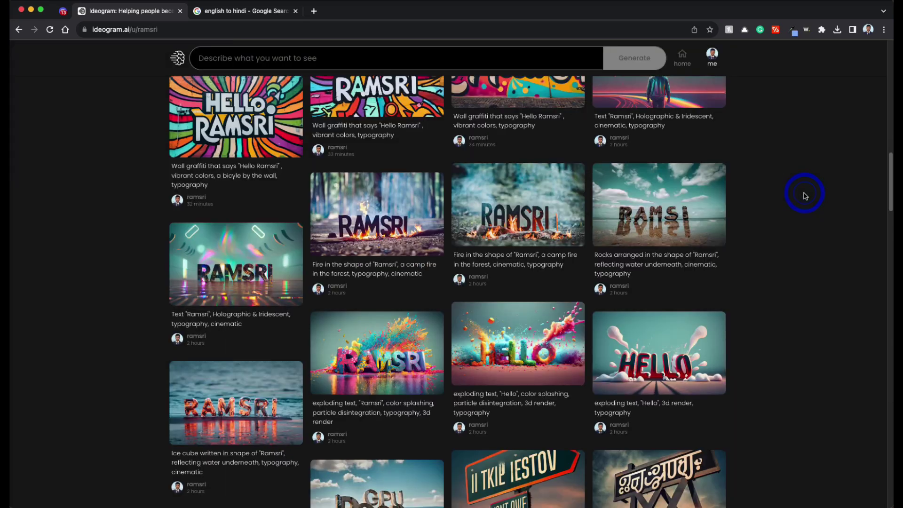